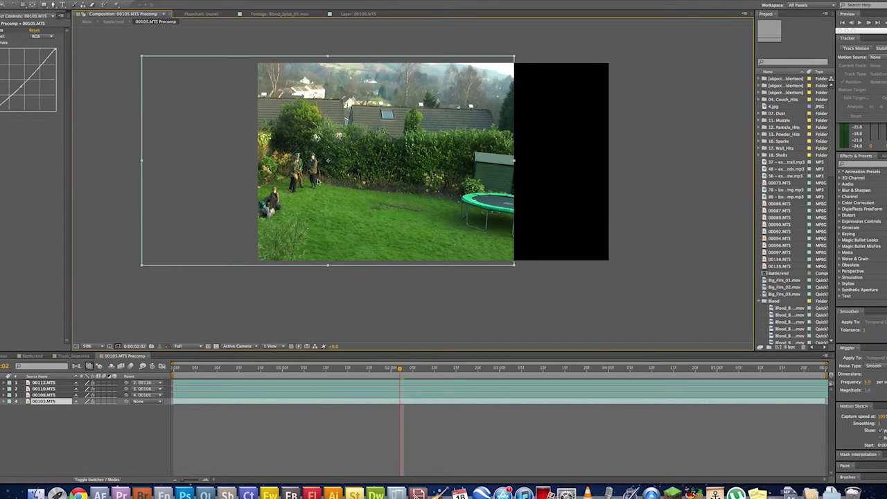
- Examine the soldiers beside the hedge in the base garden shot up close
{"action": "key", "text": "period"}
{"action": "left_click_drag", "start_coordinate": [280, 179], "coordinate": [557, 177]}
{"action": "left_click_drag", "start_coordinate": [446, 175], "coordinate": [428, 183]}
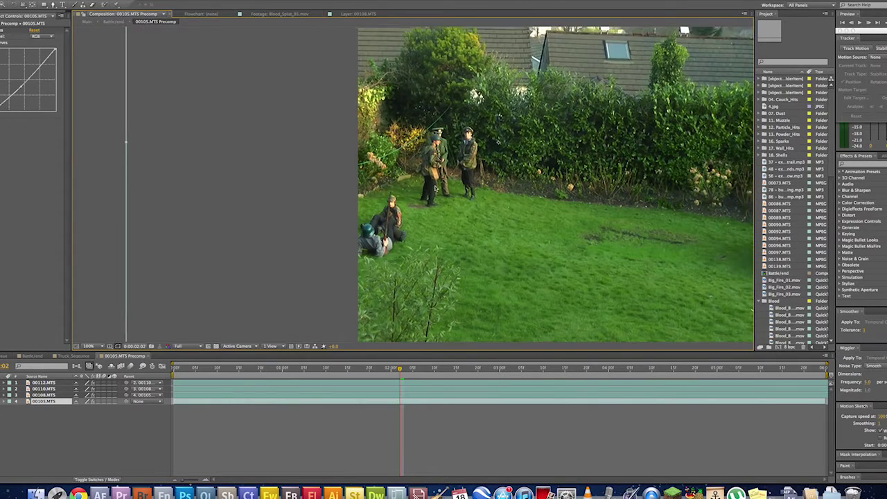
{"action": "key", "text": "period"}
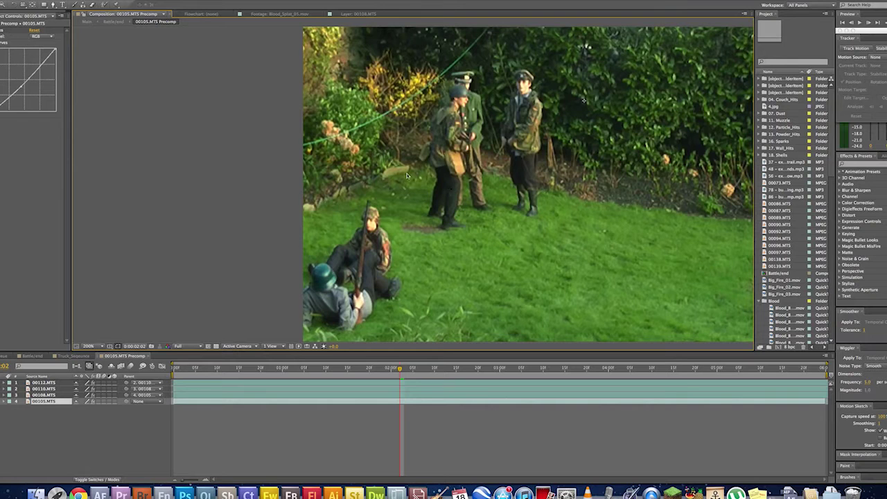
{"action": "scroll", "coordinate": [404, 176], "scroll_direction": "down", "scroll_amount": 1}
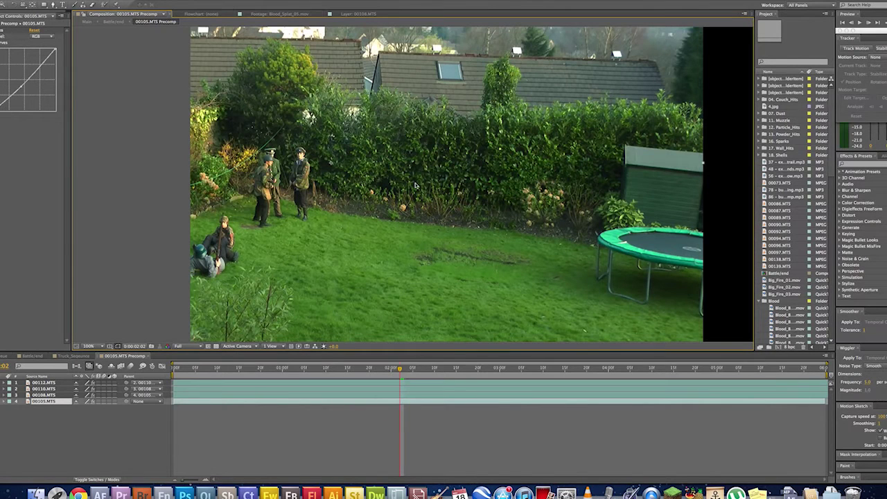
{"action": "key", "text": "comma"}
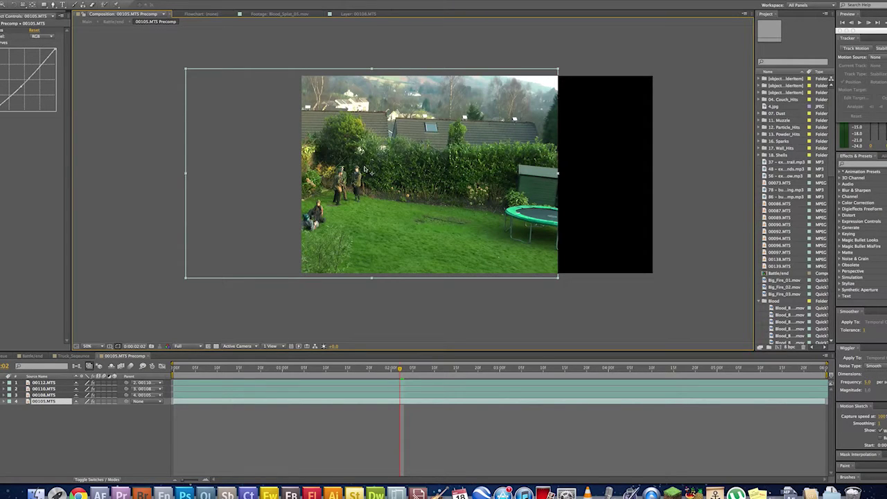
- Open layer 00108.MTS and delete its mask to inspect the full footage behind it
{"action": "double_click", "coordinate": [46, 396]}
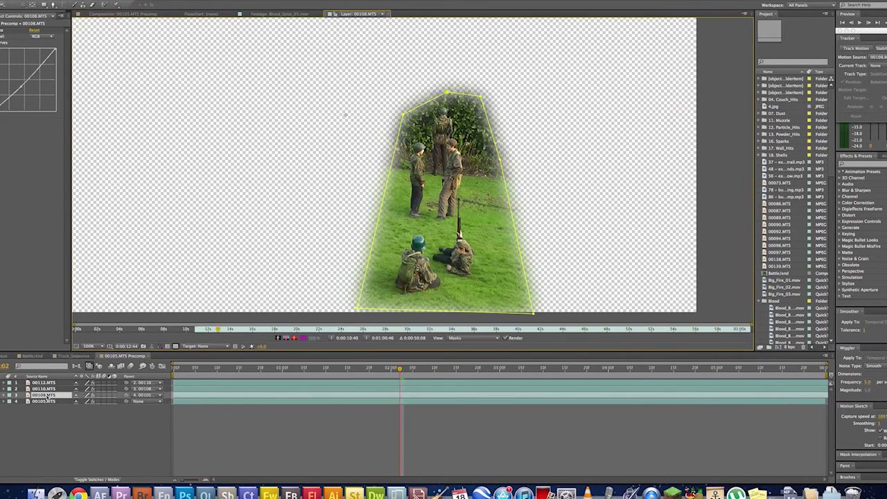
{"action": "double_click", "coordinate": [402, 115]}
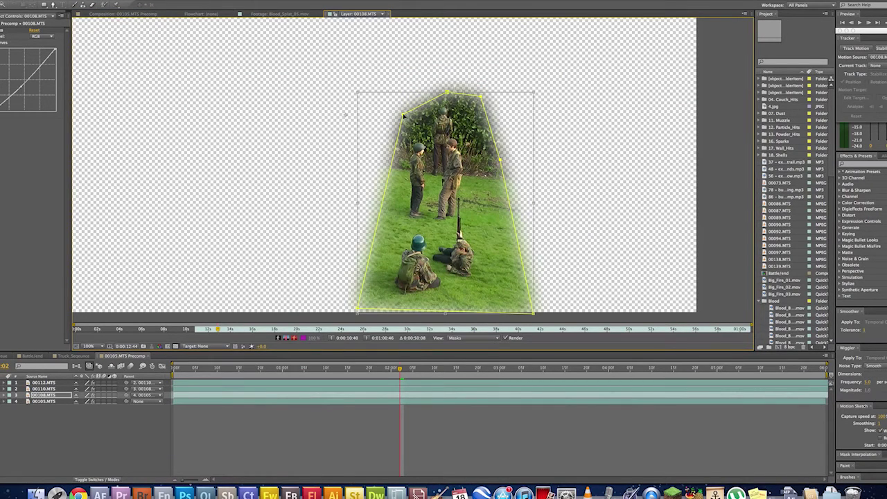
{"action": "key", "text": "Delete"}
{"action": "key", "text": "period"}
{"action": "scroll", "coordinate": [421, 223], "scroll_direction": "down", "scroll_amount": 2}
{"action": "scroll", "coordinate": [460, 165], "scroll_direction": "up", "scroll_amount": 3}
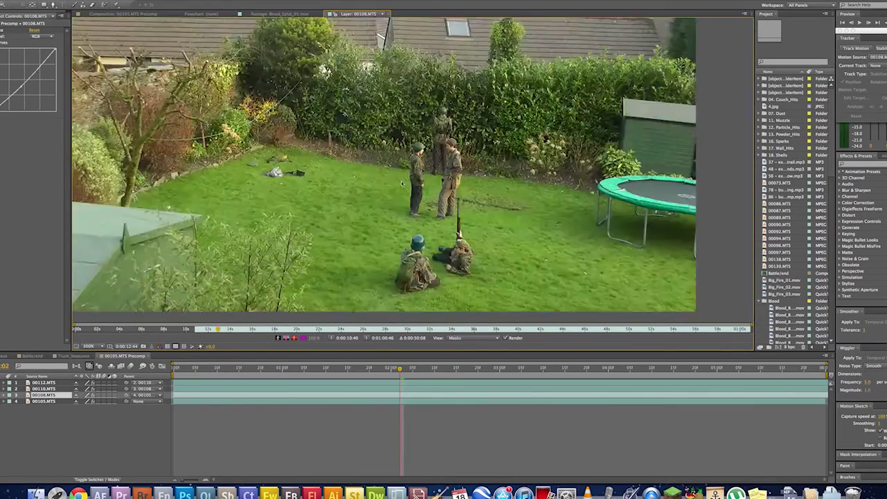
{"action": "left_click_drag", "start_coordinate": [265, 174], "coordinate": [658, 146]}
{"action": "key", "text": "comma"}
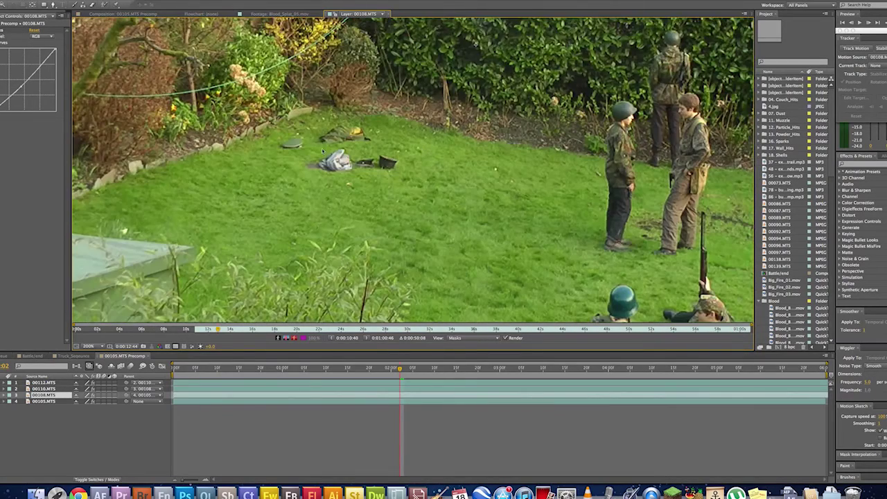
{"action": "key", "text": "comma"}
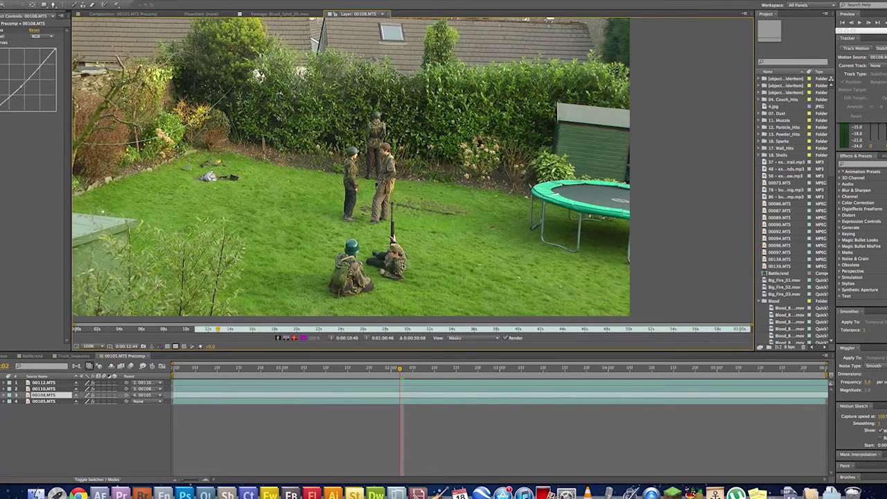
- View the masked footage of layers 00110.MTS and 00112.MTS, and try deleting the mask on 00112.MTS
{"action": "double_click", "coordinate": [413, 389]}
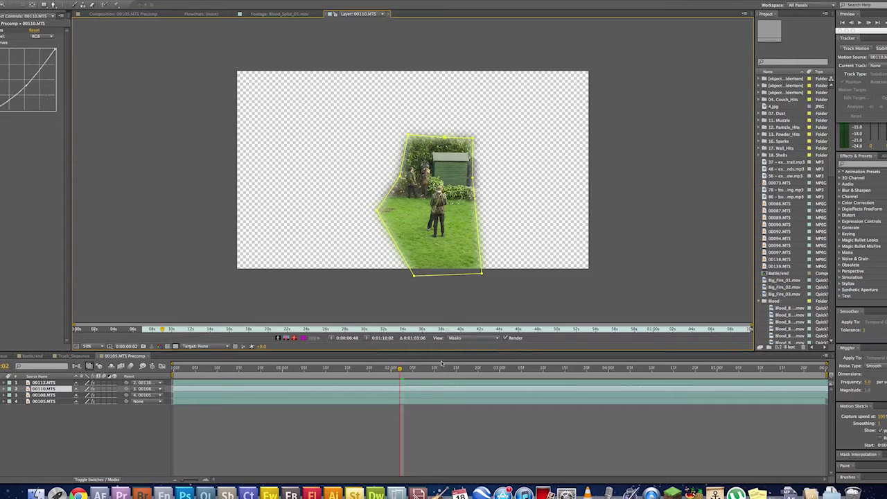
{"action": "double_click", "coordinate": [439, 384]}
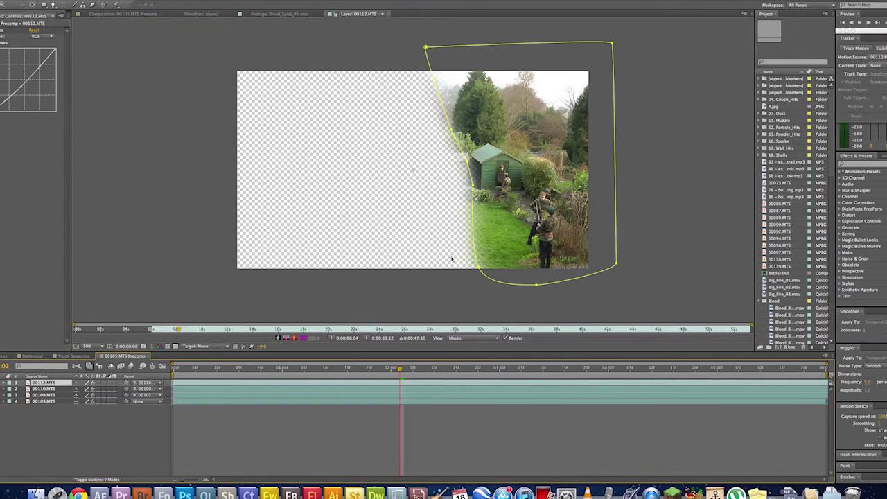
{"action": "double_click", "coordinate": [536, 285]}
{"action": "key", "text": "Delete"}
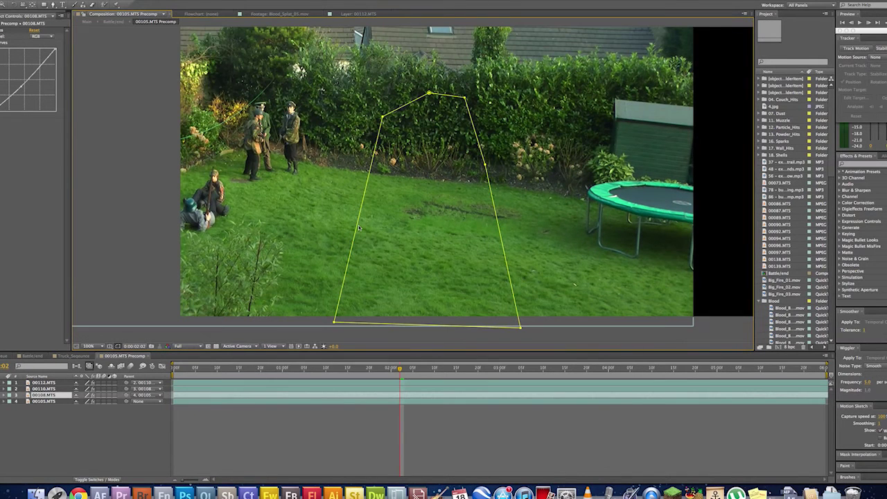
- Open layer 00108.MTS on its own and delete its existing mask
{"action": "scroll", "coordinate": [279, 211], "scroll_direction": "down", "scroll_amount": 2}
{"action": "double_click", "coordinate": [255, 400]}
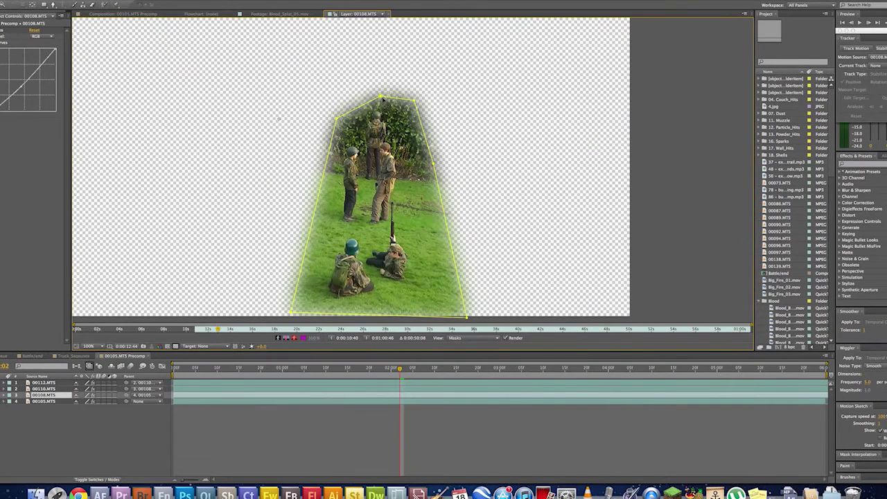
{"action": "key", "text": "Delete"}
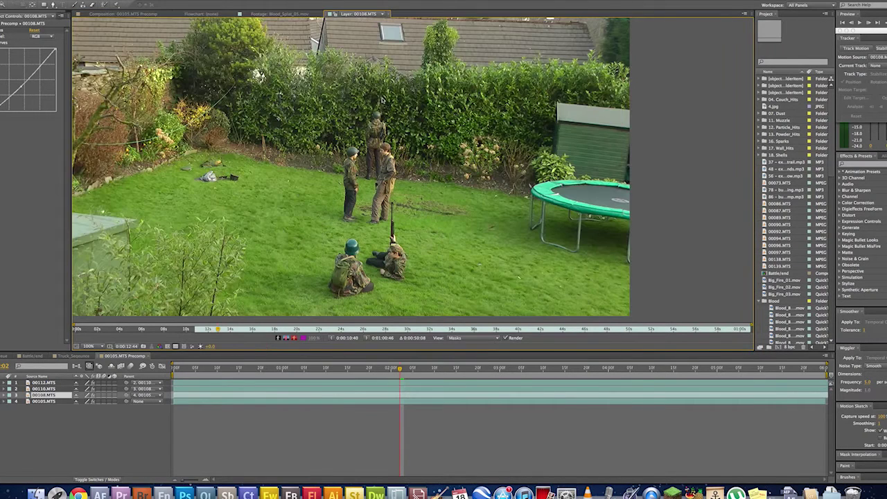
- Draw a Pen mask path around the five central soldiers, from below the frame up over the hedge and back down below the frame
{"action": "left_click", "coordinate": [53, 5]}
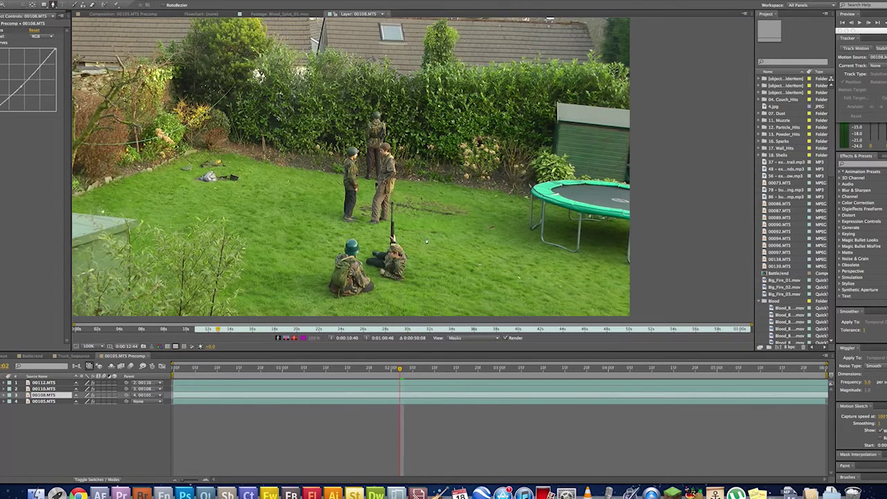
{"action": "scroll", "coordinate": [427, 243], "scroll_direction": "down", "scroll_amount": 1}
{"action": "scroll", "coordinate": [444, 295], "scroll_direction": "up", "scroll_amount": 1}
{"action": "key", "text": "space"}
{"action": "left_click_drag", "start_coordinate": [420, 291], "coordinate": [461, 231]}
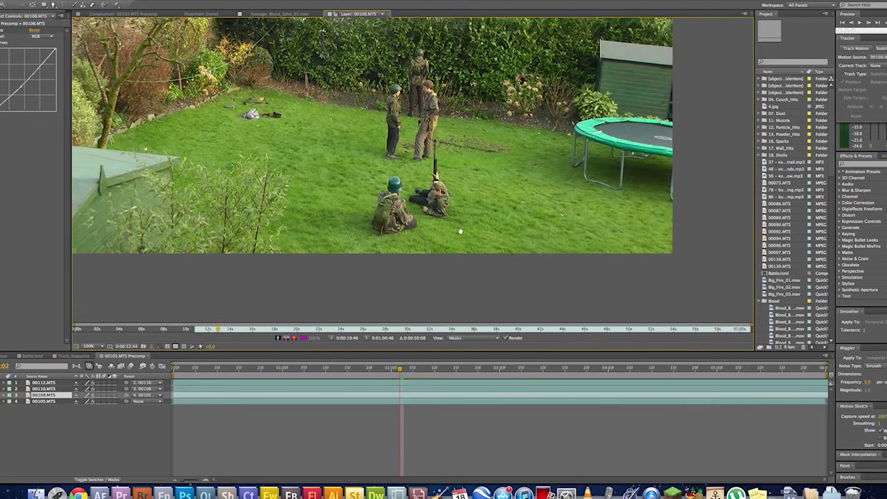
{"action": "left_click", "coordinate": [493, 300]}
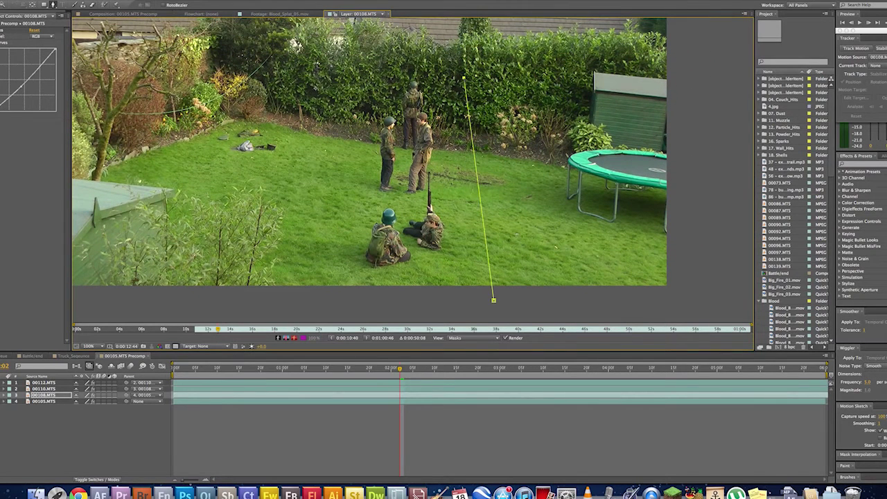
{"action": "left_click", "coordinate": [412, 54]}
{"action": "left_click", "coordinate": [374, 72]}
{"action": "left_click", "coordinate": [311, 302]}
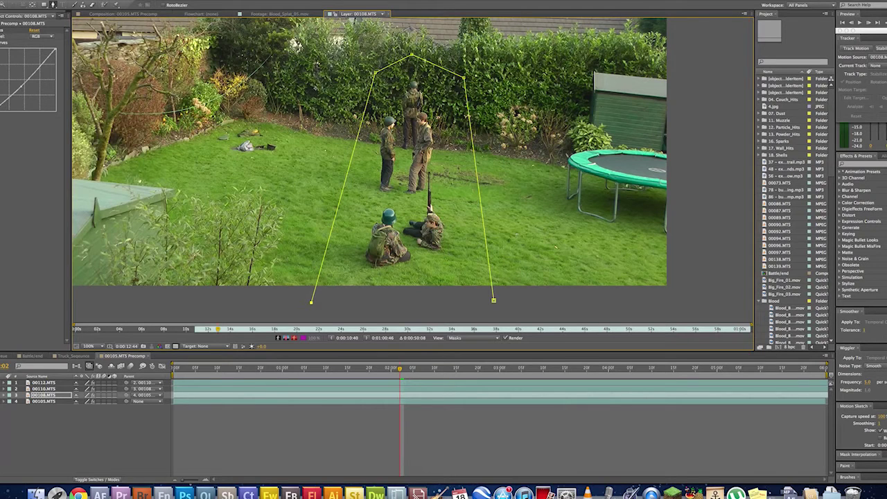
- Widen the mask path to the shed roof corner and close it with an extra point well below the frame
{"action": "left_click_drag", "start_coordinate": [312, 303], "coordinate": [167, 190]}
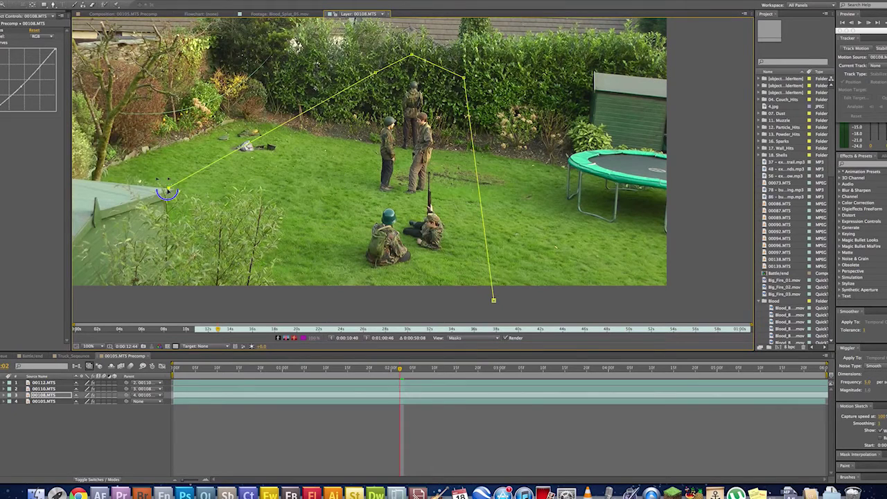
{"action": "scroll", "coordinate": [166, 191], "scroll_direction": "up", "scroll_amount": 1}
{"action": "scroll", "coordinate": [103, 47], "scroll_direction": "down", "scroll_amount": 2}
{"action": "left_click", "coordinate": [53, 4]}
{"action": "left_click", "coordinate": [345, 268]}
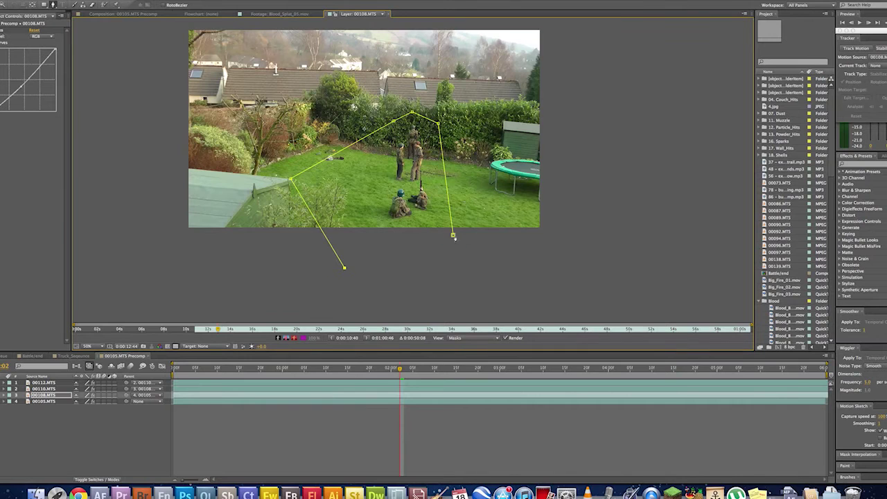
{"action": "left_click", "coordinate": [453, 236]}
{"action": "key", "text": "period"}
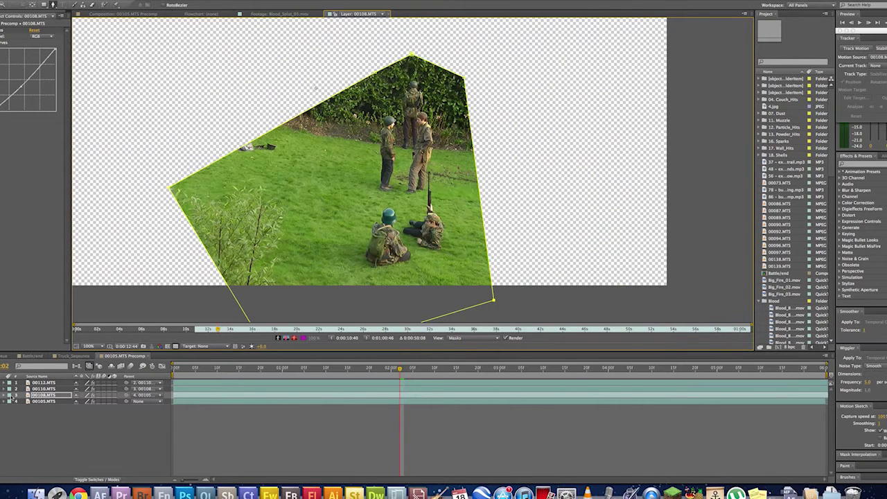
- In the 00105.MTS Precomp composition, pull the mask's outer point in below the frame so the mask no longer covers the soldiers by the bush
{"action": "left_click", "coordinate": [142, 12]}
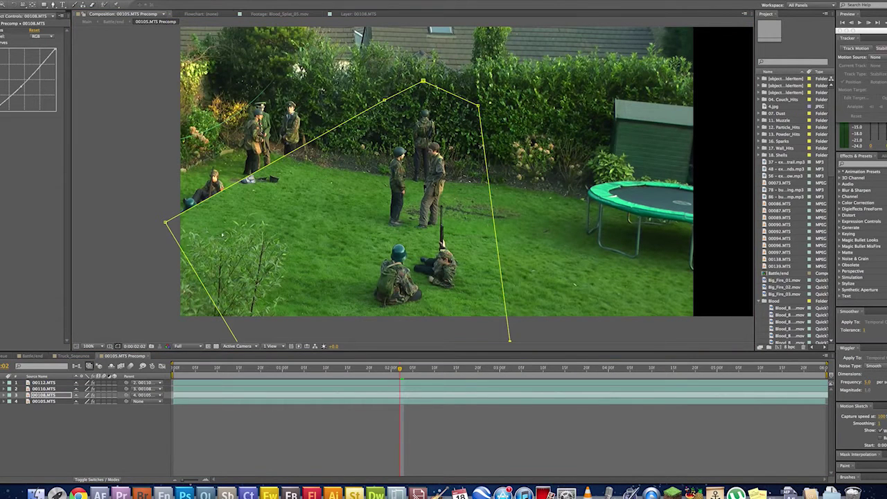
{"action": "left_click", "coordinate": [167, 222]}
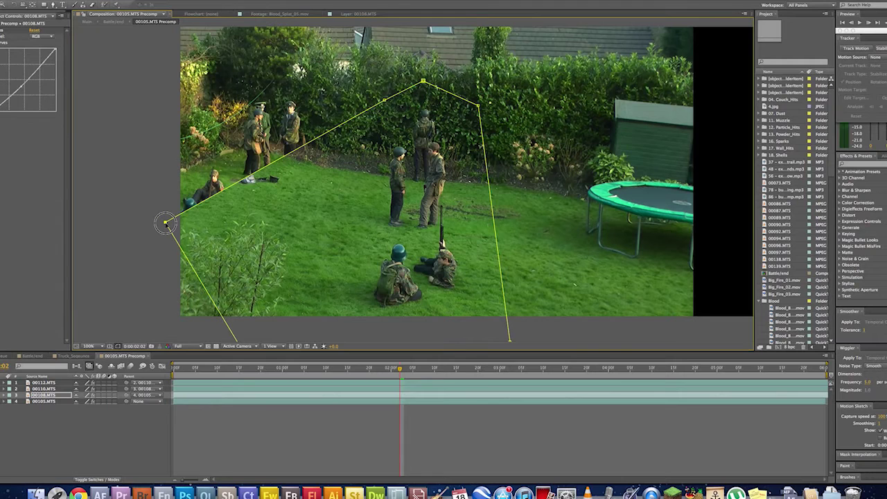
{"action": "left_click_drag", "start_coordinate": [166, 222], "coordinate": [319, 323]}
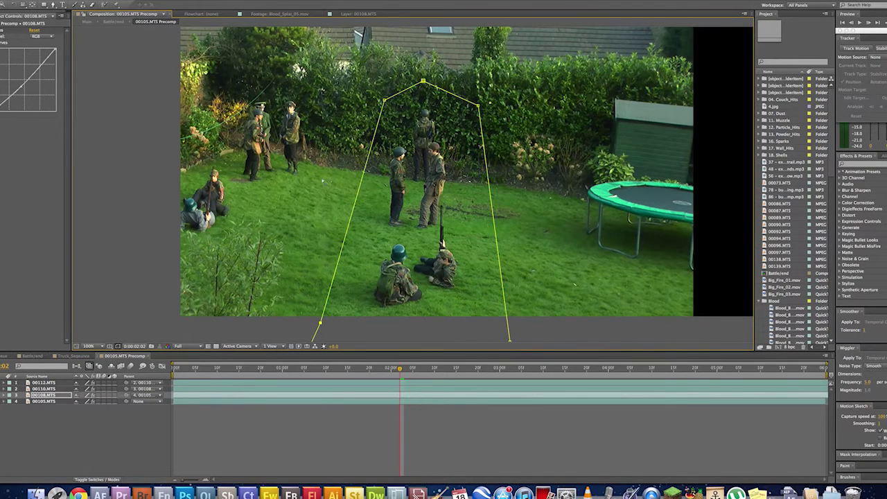
{"action": "scroll", "coordinate": [318, 159], "scroll_direction": "down", "scroll_amount": 5}
{"action": "left_click", "coordinate": [285, 262]}
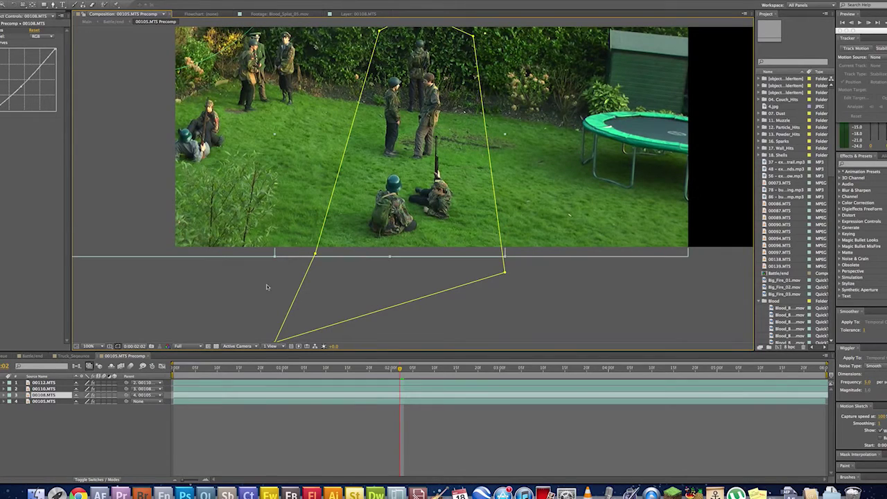
- Deselect the layer and inspect the hard mask edge across the grass up close
{"action": "left_click", "coordinate": [267, 287]}
{"action": "key", "text": "period"}
{"action": "key", "text": "period"}
{"action": "left_click_drag", "start_coordinate": [260, 235], "coordinate": [462, 339]}
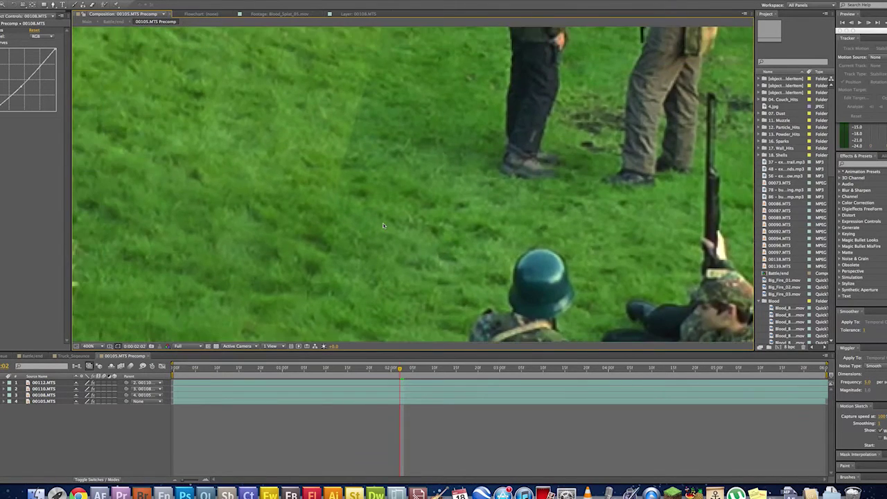
{"action": "key", "text": "comma"}
{"action": "scroll", "coordinate": [383, 210], "scroll_direction": "up", "scroll_amount": 5}
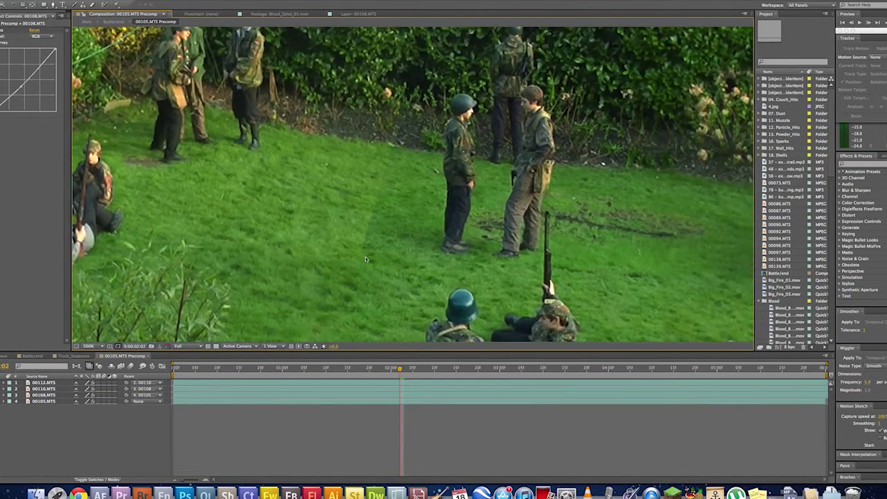
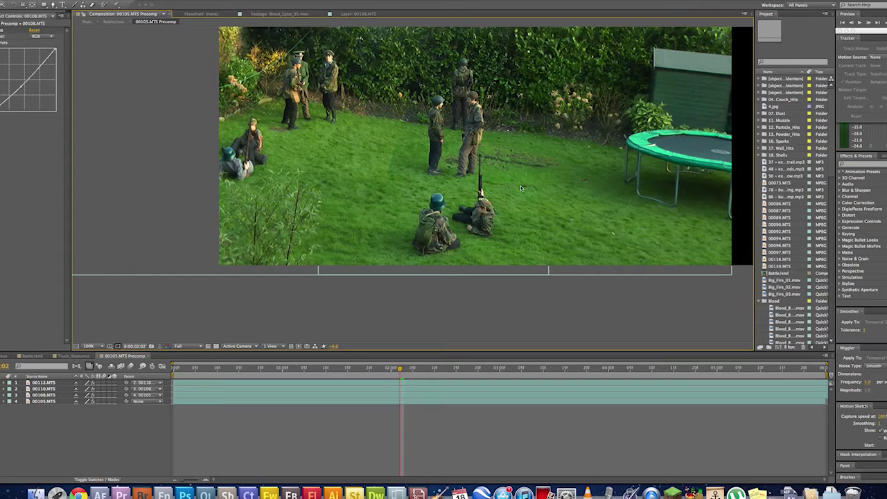
- Set the Mask Feather of layer 00108.MTS to 67 pixels and check how its edges blend into the grass
{"action": "left_click", "coordinate": [466, 195]}
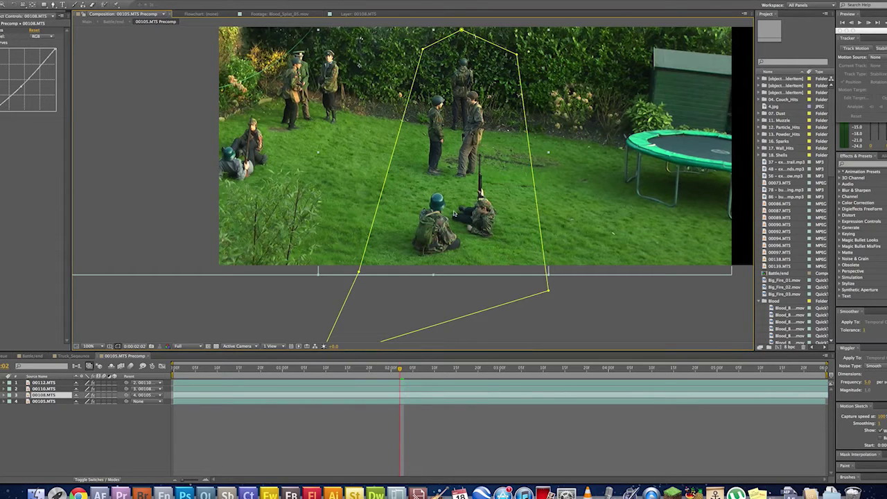
{"action": "key", "text": "f"}
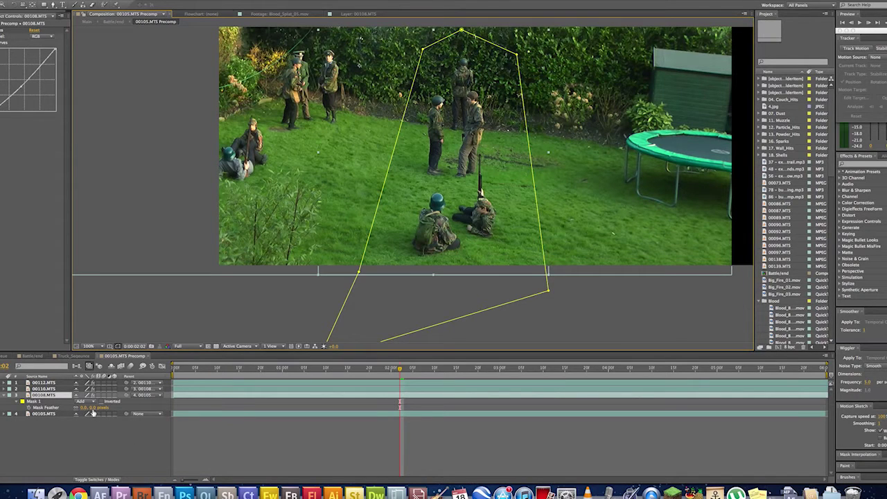
{"action": "left_click_drag", "start_coordinate": [91, 409], "coordinate": [115, 409]}
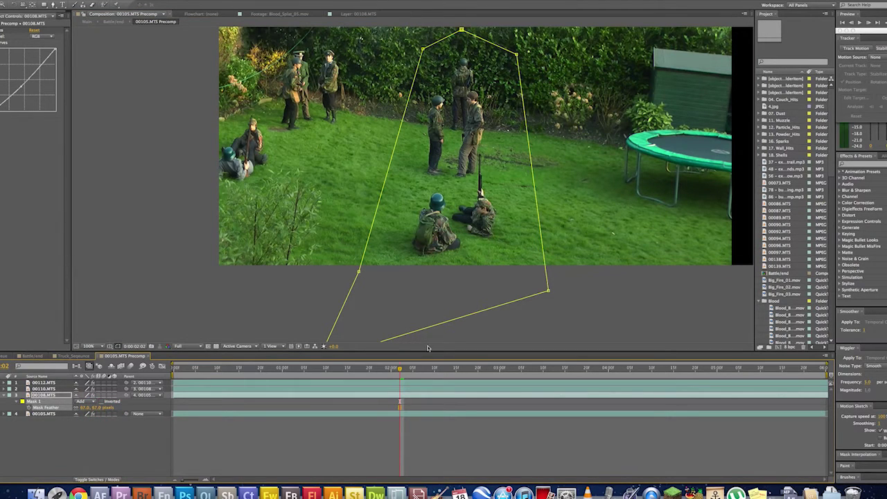
{"action": "left_click", "coordinate": [583, 328]}
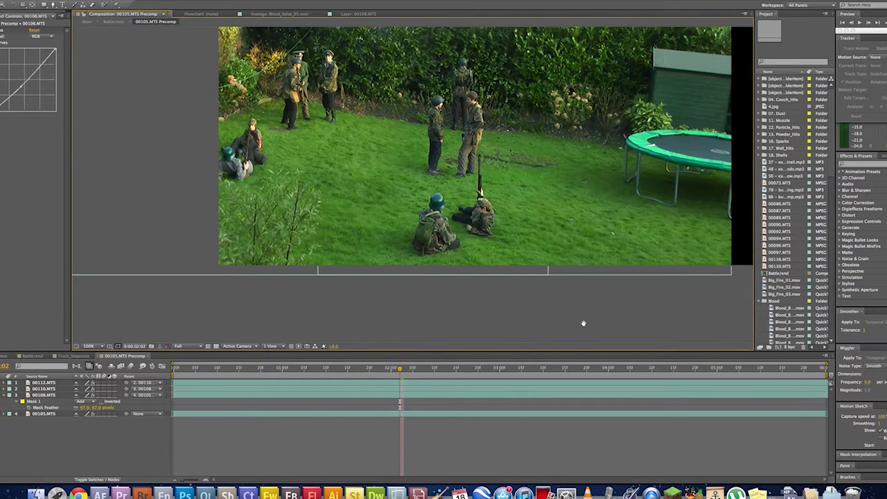
{"action": "left_click_drag", "start_coordinate": [583, 324], "coordinate": [566, 331]}
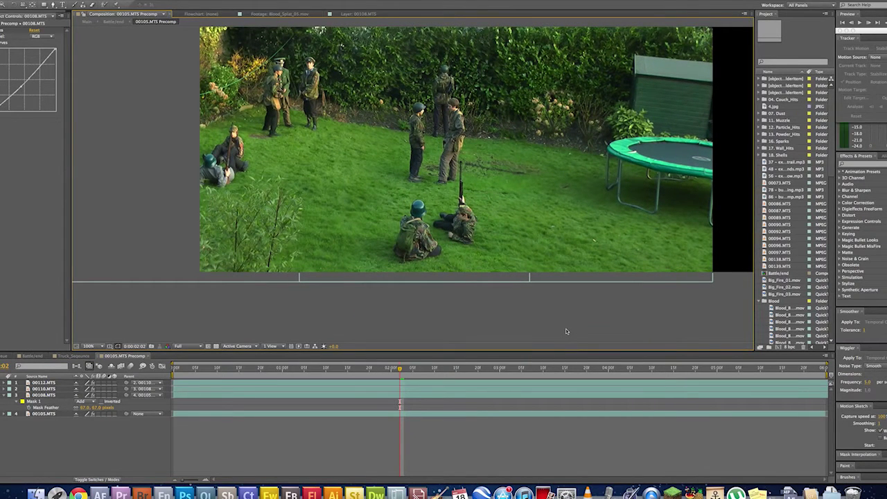
{"action": "left_click_drag", "start_coordinate": [533, 312], "coordinate": [485, 320]}
{"action": "scroll", "coordinate": [486, 317], "scroll_direction": "up", "scroll_amount": 1}
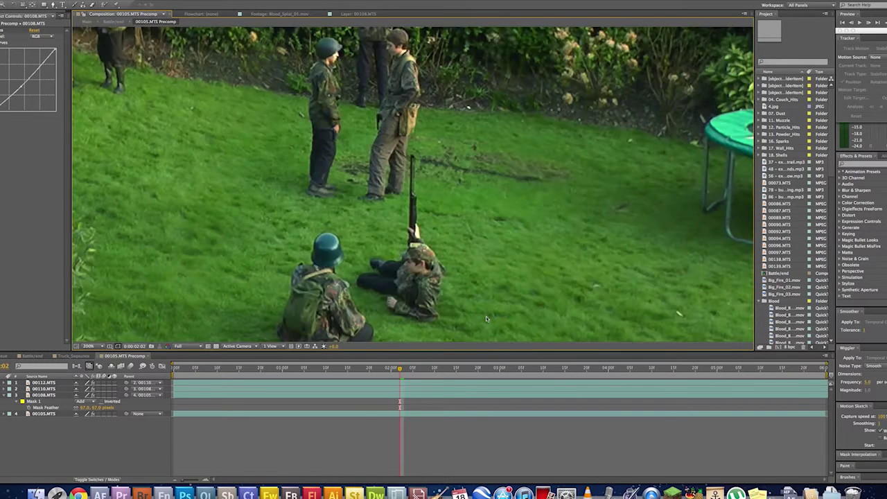
{"action": "scroll", "coordinate": [486, 317], "scroll_direction": "down", "scroll_amount": 1}
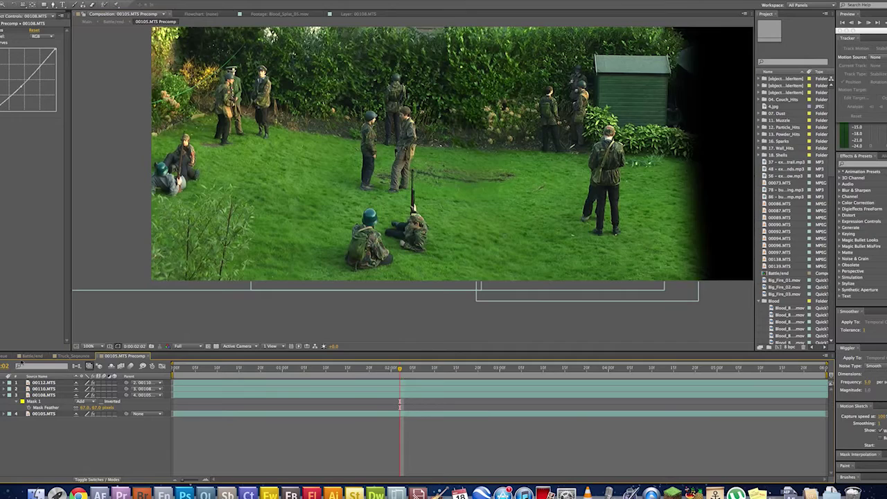
- Inspect up close how the masked layers blend around the two green sheds and the hedge behind them
{"action": "left_click_drag", "start_coordinate": [434, 243], "coordinate": [398, 271]}
{"action": "left_click_drag", "start_coordinate": [502, 260], "coordinate": [303, 277]}
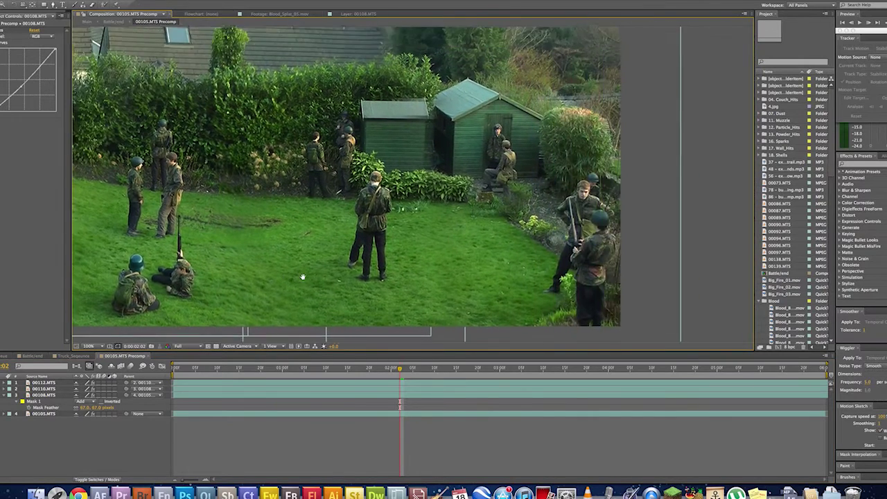
{"action": "scroll", "coordinate": [303, 278], "scroll_direction": "up", "scroll_amount": 1}
{"action": "left_click_drag", "start_coordinate": [413, 248], "coordinate": [408, 341]}
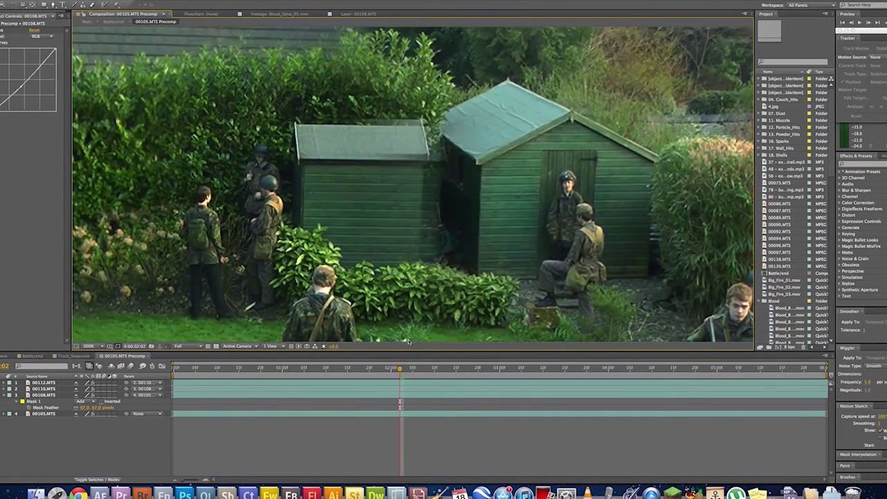
{"action": "scroll", "coordinate": [410, 226], "scroll_direction": "up", "scroll_amount": 1}
{"action": "left_click_drag", "start_coordinate": [411, 227], "coordinate": [377, 240]}
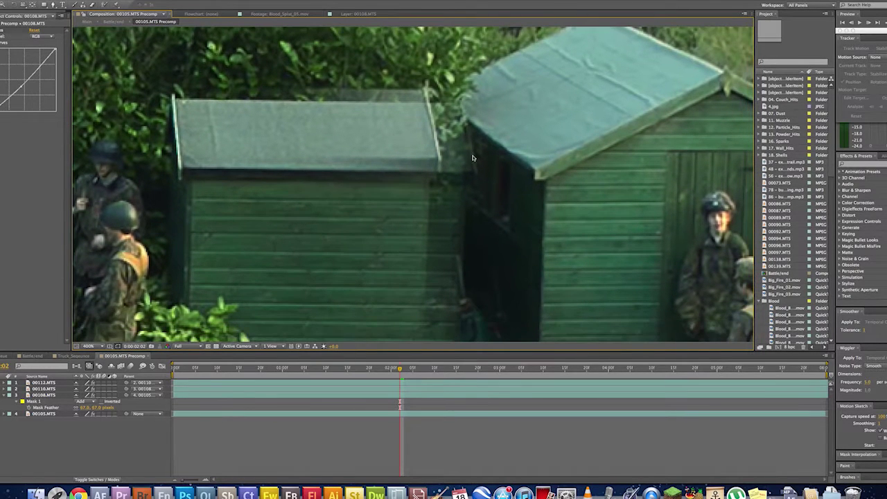
{"action": "scroll", "coordinate": [428, 227], "scroll_direction": "down", "scroll_amount": 2}
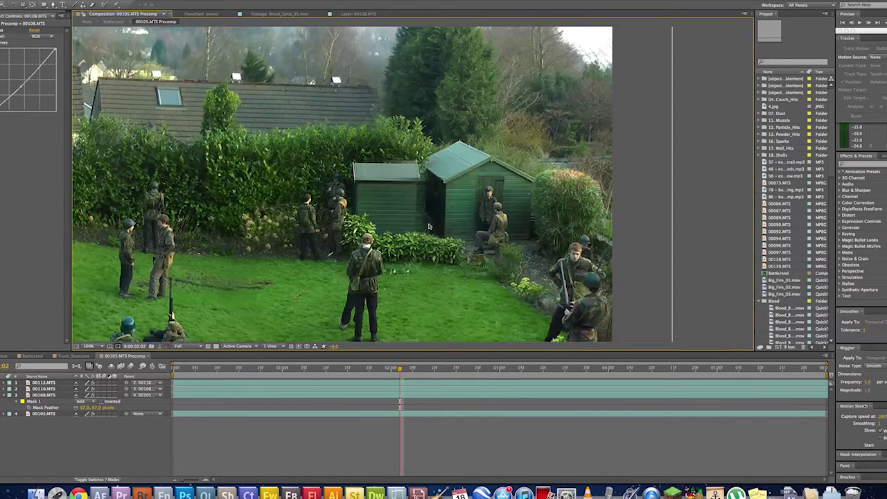
{"action": "scroll", "coordinate": [429, 226], "scroll_direction": "up", "scroll_amount": 1}
{"action": "scroll", "coordinate": [426, 230], "scroll_direction": "down", "scroll_amount": 1}
{"action": "scroll", "coordinate": [431, 221], "scroll_direction": "up", "scroll_amount": 2}
- Examine the soldiers beside the bamboo bush up close, and review the whole crowd across the garden
{"action": "left_click_drag", "start_coordinate": [524, 261], "coordinate": [264, 134]}
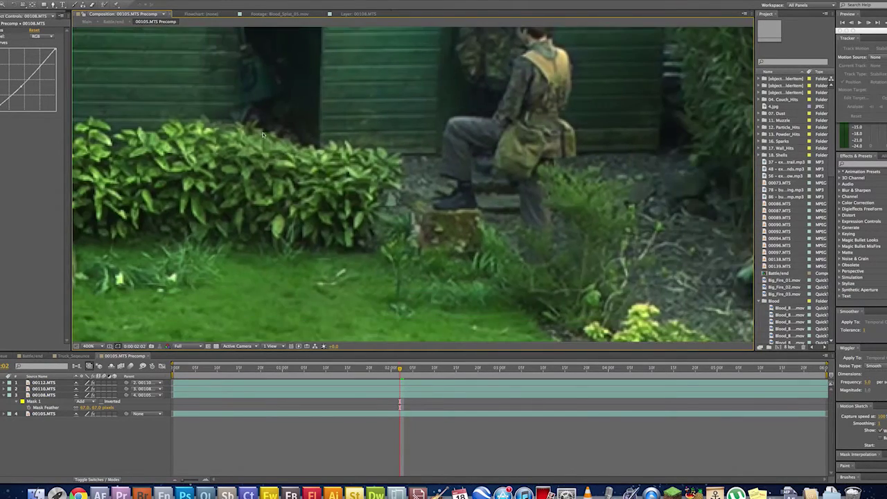
{"action": "left_click_drag", "start_coordinate": [544, 250], "coordinate": [197, 201]}
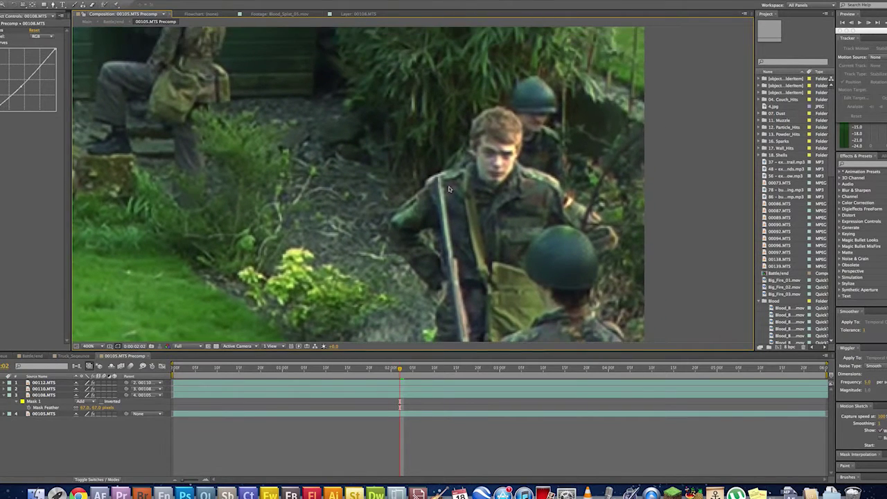
{"action": "left_click_drag", "start_coordinate": [451, 189], "coordinate": [384, 236]}
{"action": "scroll", "coordinate": [373, 191], "scroll_direction": "up", "scroll_amount": 2}
{"action": "scroll", "coordinate": [374, 194], "scroll_direction": "down", "scroll_amount": 1}
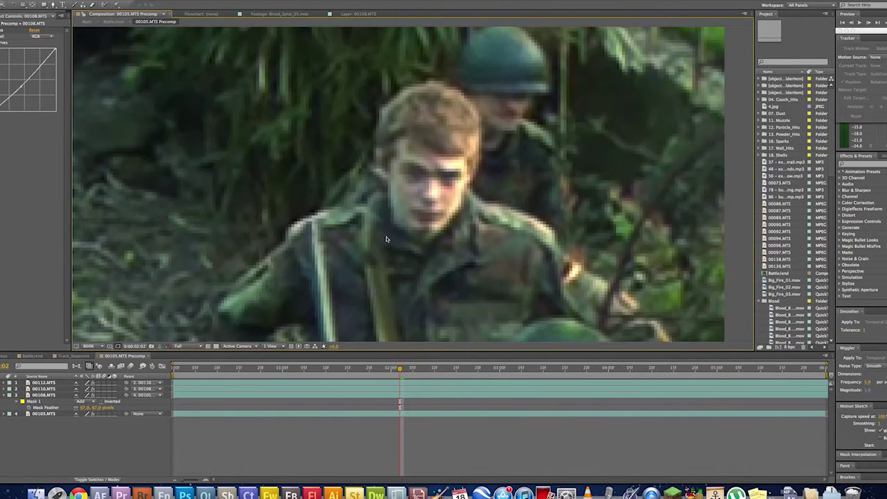
{"action": "scroll", "coordinate": [386, 239], "scroll_direction": "up", "scroll_amount": 1}
{"action": "scroll", "coordinate": [351, 226], "scroll_direction": "down", "scroll_amount": 3}
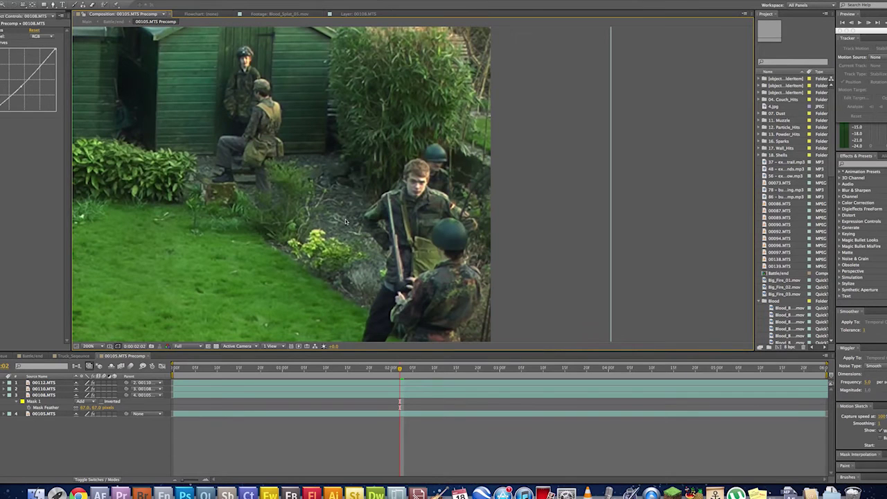
{"action": "left_click_drag", "start_coordinate": [308, 199], "coordinate": [340, 210]}
{"action": "scroll", "coordinate": [438, 281], "scroll_direction": "down", "scroll_amount": 1}
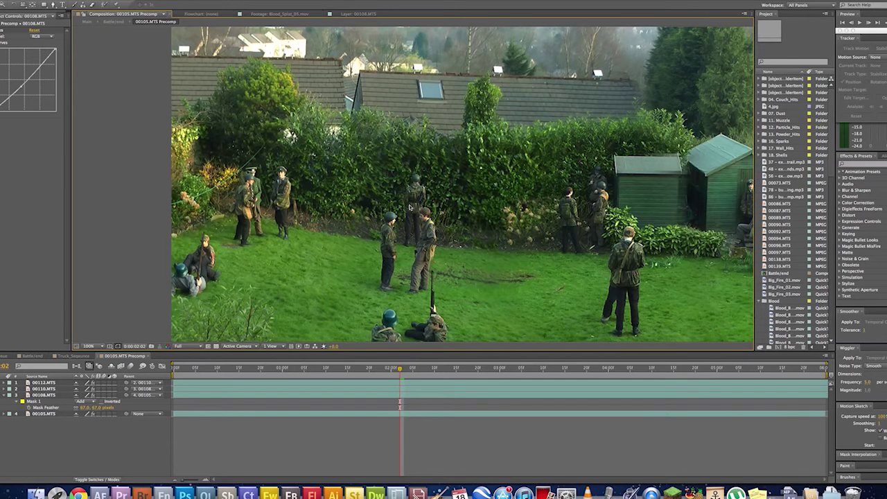
{"action": "left_click_drag", "start_coordinate": [410, 207], "coordinate": [391, 179]}
- Review the masked layer 00108.MTS, the base layer 00105.MTS and the parent options of layer 00112.MTS
{"action": "left_click", "coordinate": [231, 433]}
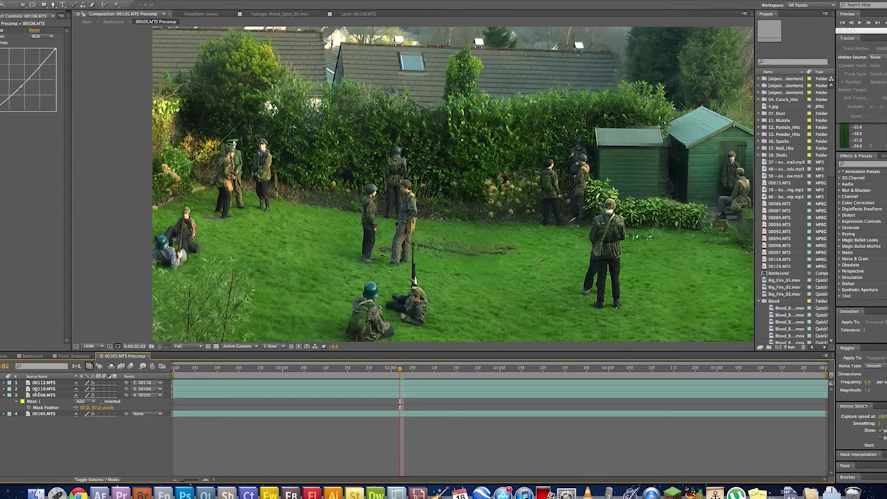
{"action": "left_click", "coordinate": [43, 397]}
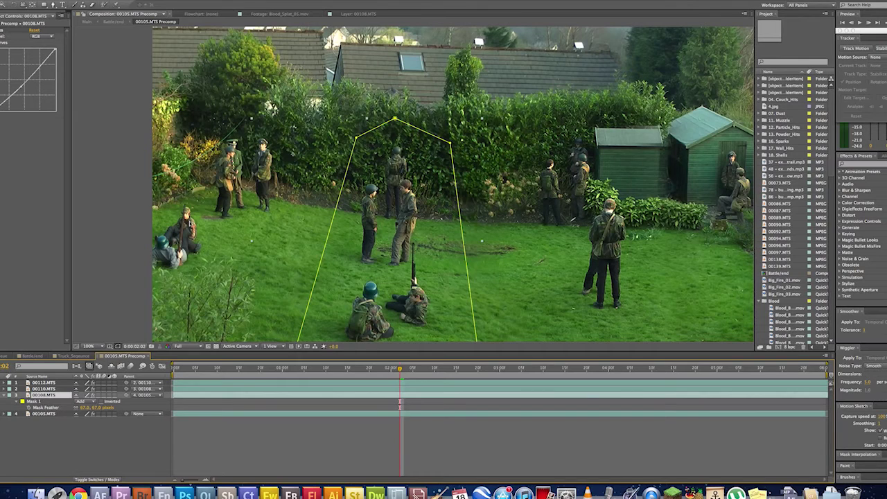
{"action": "left_click", "coordinate": [197, 217]}
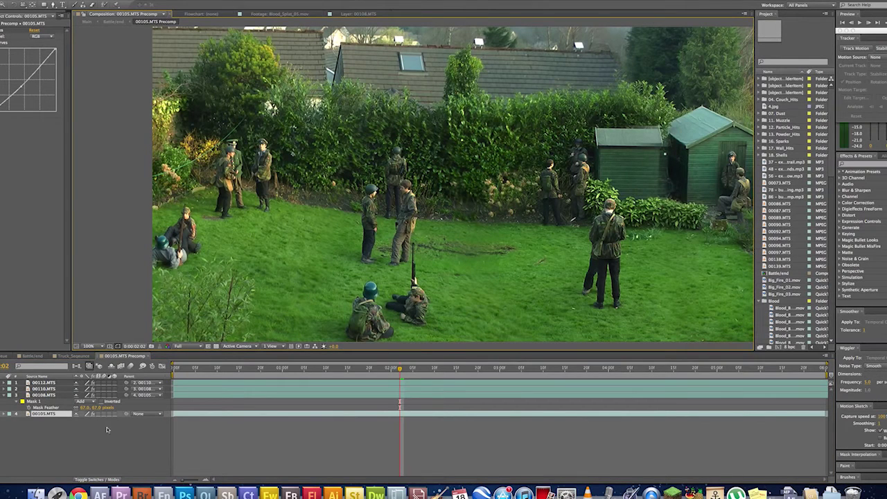
{"action": "left_click", "coordinate": [156, 385]}
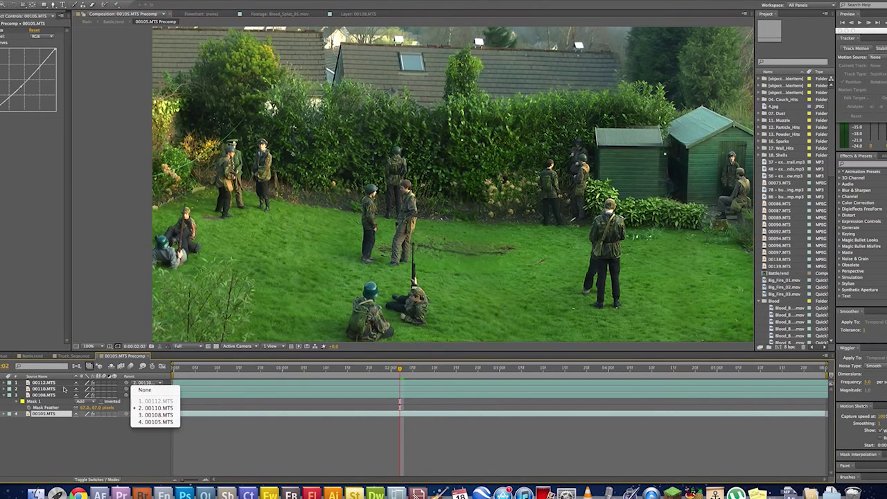
{"action": "left_click", "coordinate": [56, 387]}
{"action": "left_click", "coordinate": [43, 395]}
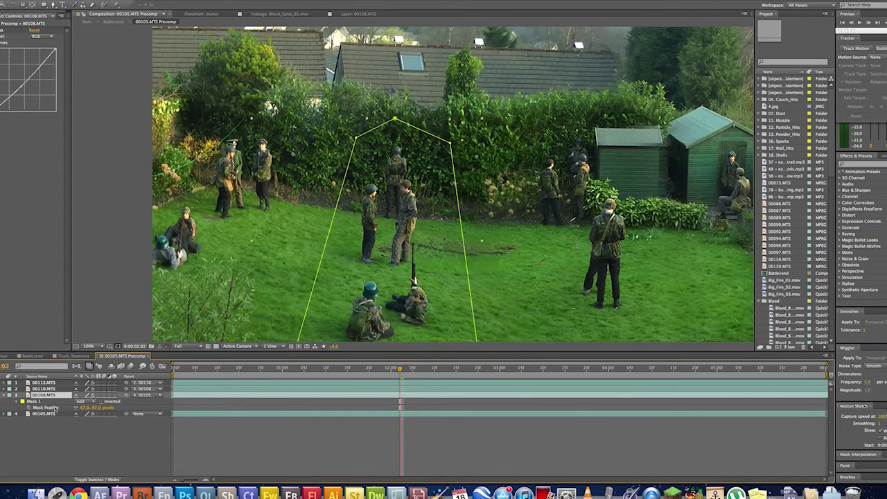
{"action": "left_click", "coordinate": [42, 413]}
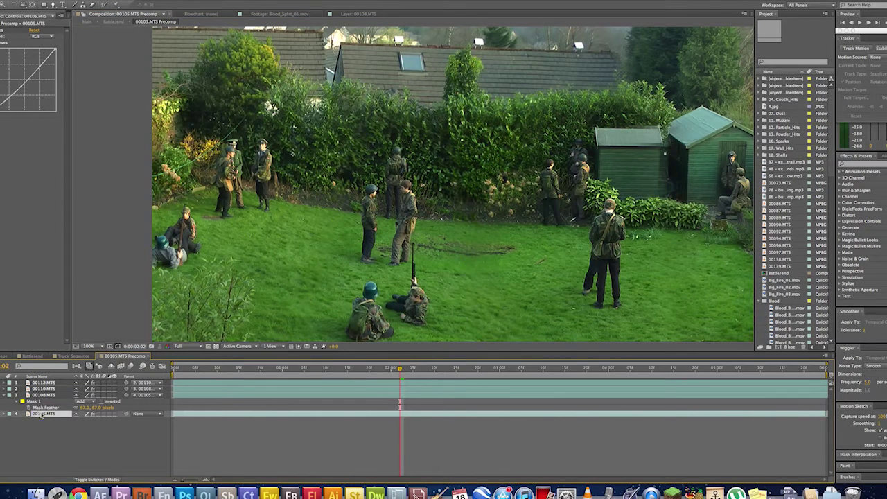
- Try moving the base layer 00105.MTS together with its parented layers, and undo the move
{"action": "scroll", "coordinate": [274, 254], "scroll_direction": "down", "scroll_amount": 1}
{"action": "mouse_move", "coordinate": [300, 214]}
{"action": "left_mouse_down"}
{"action": "mouse_move", "coordinate": [237, 264]}
{"action": "mouse_move", "coordinate": [241, 227]}
{"action": "mouse_move", "coordinate": [323, 210]}
{"action": "mouse_move", "coordinate": [323, 178]}
{"action": "mouse_move", "coordinate": [347, 215]}
{"action": "mouse_move", "coordinate": [332, 228]}
{"action": "mouse_move", "coordinate": [305, 217]}
{"action": "left_mouse_up"}
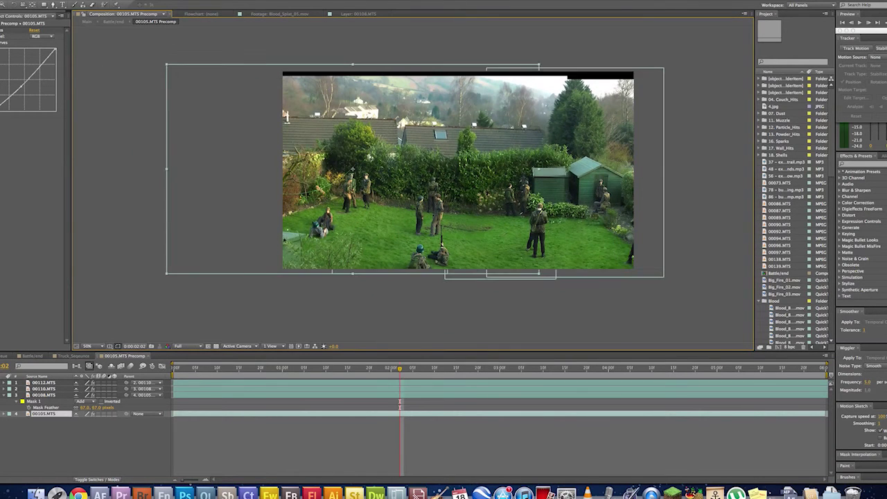
{"action": "left_click", "coordinate": [232, 313]}
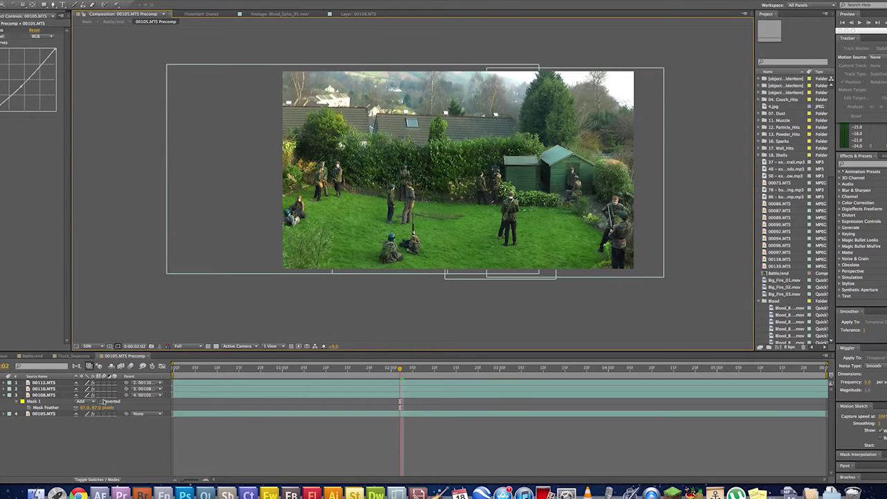
- Set the parent of layer 00108.MTS to None and try moving the base layer without it
{"action": "left_click", "coordinate": [141, 395]}
{"action": "left_click", "coordinate": [142, 403]}
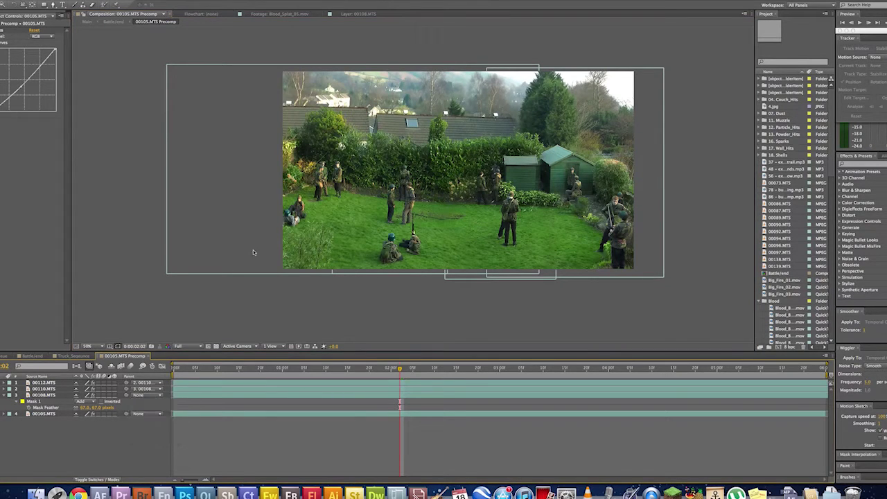
{"action": "mouse_move", "coordinate": [257, 247]}
{"action": "left_mouse_down"}
{"action": "mouse_move", "coordinate": [275, 229]}
{"action": "mouse_move", "coordinate": [243, 232]}
{"action": "mouse_move", "coordinate": [275, 223]}
{"action": "mouse_move", "coordinate": [267, 249]}
{"action": "mouse_move", "coordinate": [309, 245]}
{"action": "mouse_move", "coordinate": [269, 234]}
{"action": "left_mouse_up"}
{"action": "left_click", "coordinate": [114, 241]}
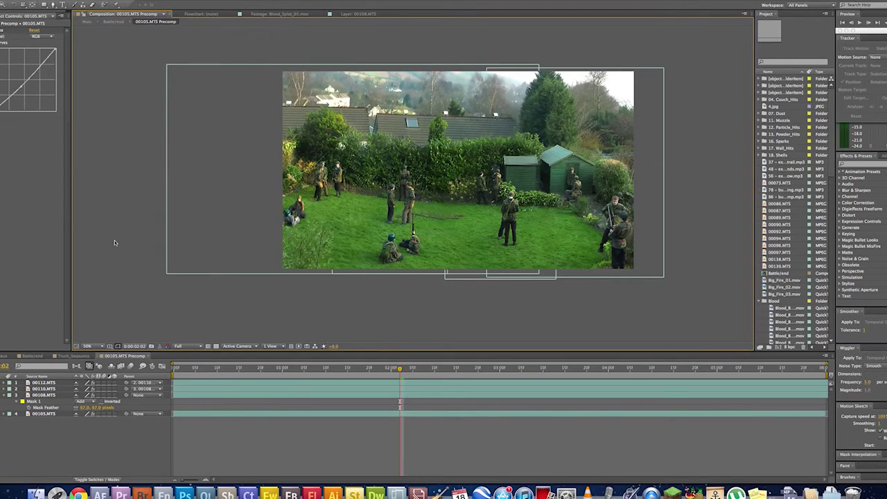
- Switch to the Battle/end composition
{"action": "left_click", "coordinate": [33, 355]}
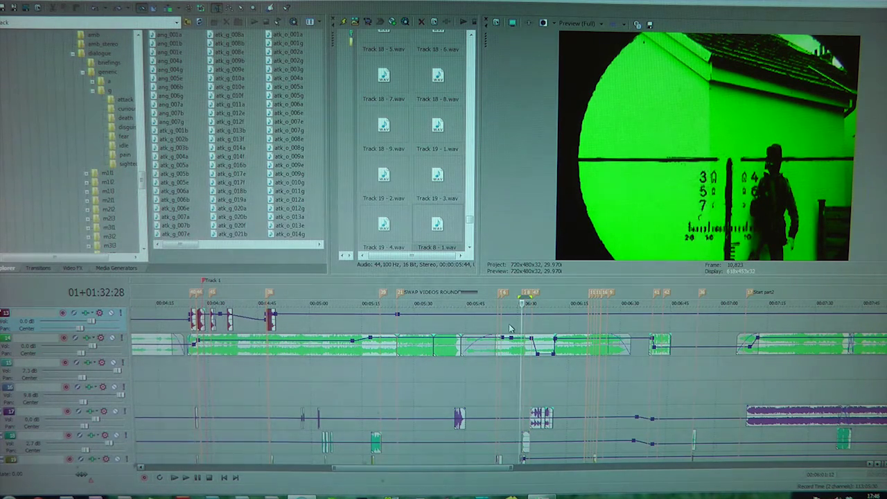
- In Sony Vegas, look through the project's timeline and play the green sniper-scope clip around 00:06:00
{"action": "scroll", "coordinate": [510, 329], "scroll_direction": "up", "scroll_amount": 4}
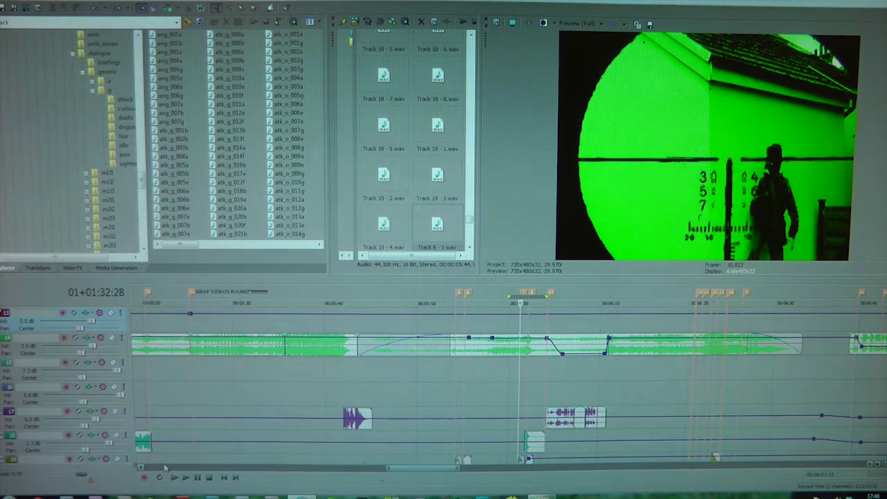
{"action": "scroll", "coordinate": [565, 433], "scroll_direction": "down", "scroll_amount": 10}
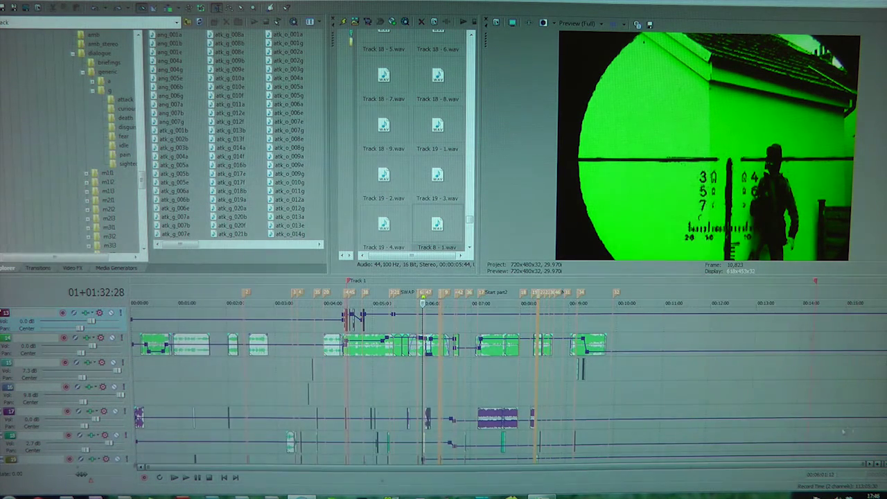
{"action": "scroll", "coordinate": [604, 391], "scroll_direction": "up", "scroll_amount": 10}
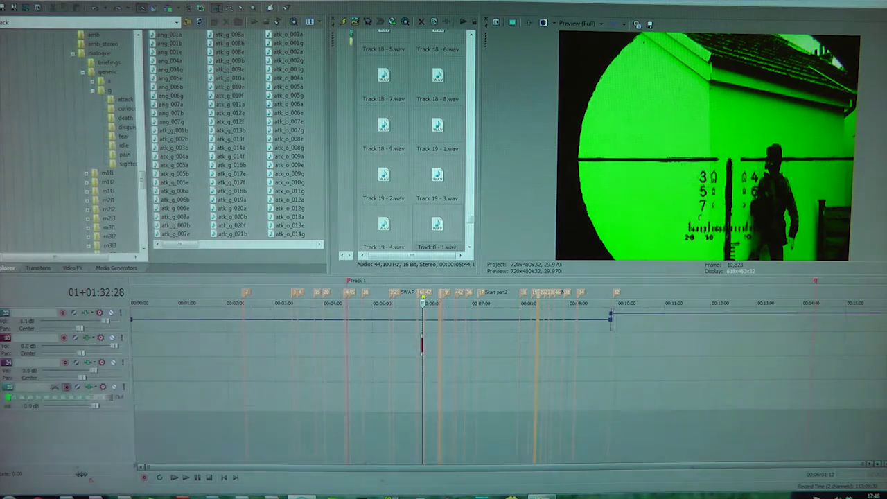
{"action": "scroll", "coordinate": [447, 408], "scroll_direction": "up", "scroll_amount": 10}
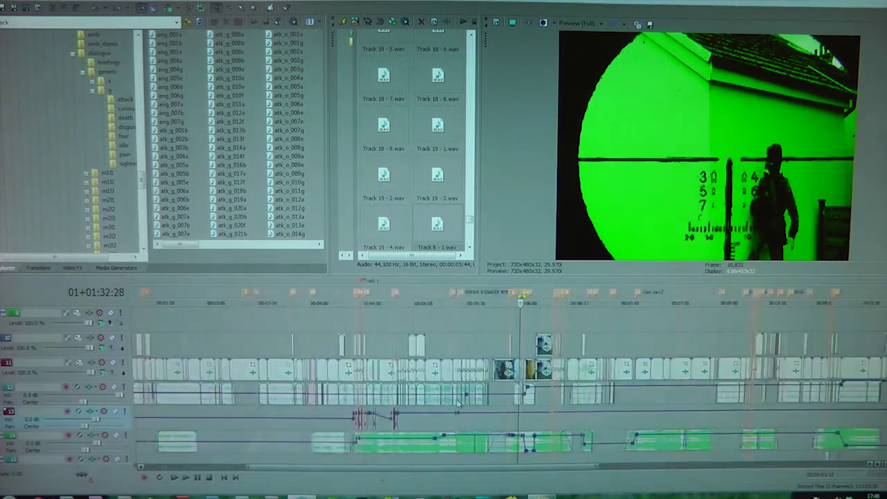
{"action": "scroll", "coordinate": [447, 408], "scroll_direction": "up", "scroll_amount": 4}
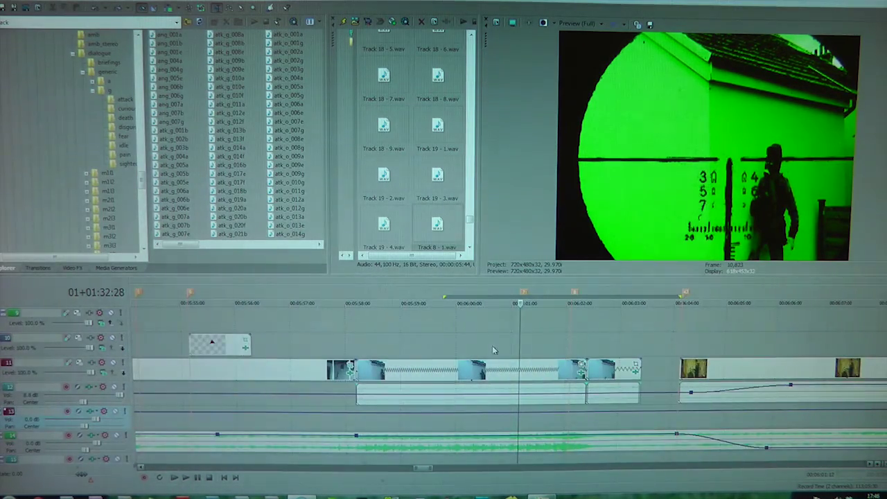
{"action": "left_click", "coordinate": [474, 348]}
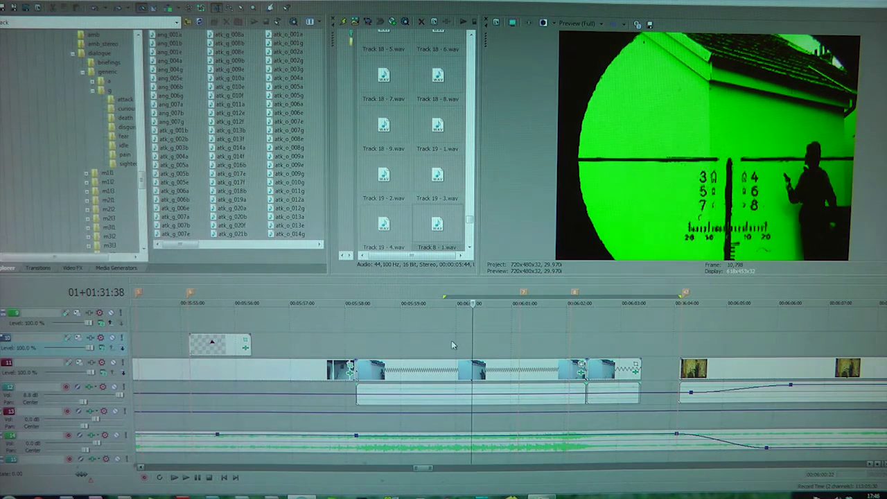
{"action": "left_click", "coordinate": [452, 345]}
{"action": "key", "text": "space"}
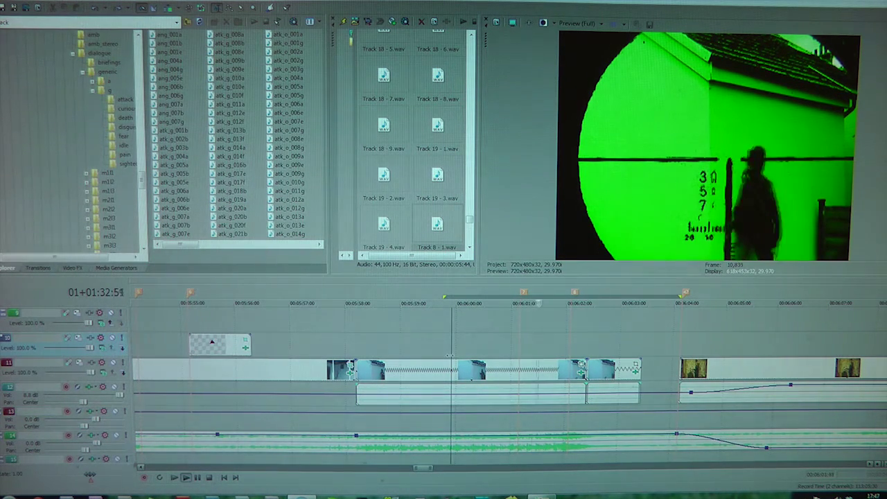
{"action": "key", "text": "Return"}
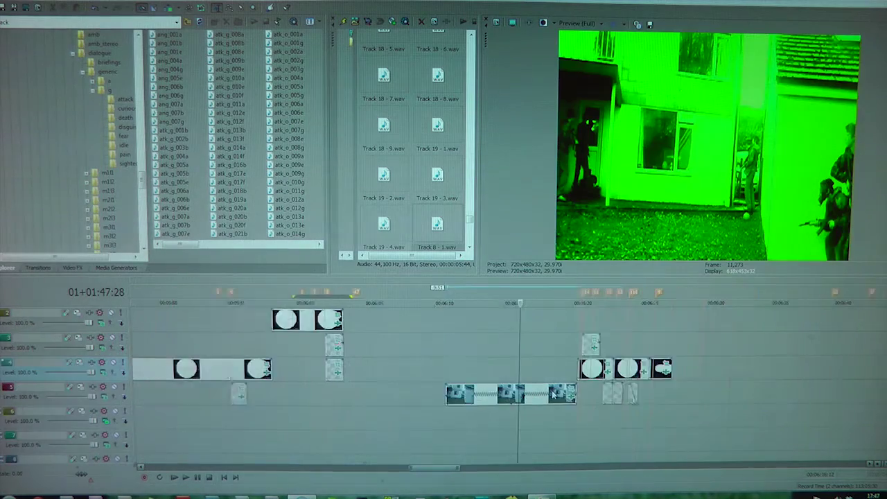
- Remove the Color Balance and Brightness and Contrast effects from the MOV104 clip on track 5
{"action": "scroll", "coordinate": [443, 374], "scroll_direction": "down", "scroll_amount": 3}
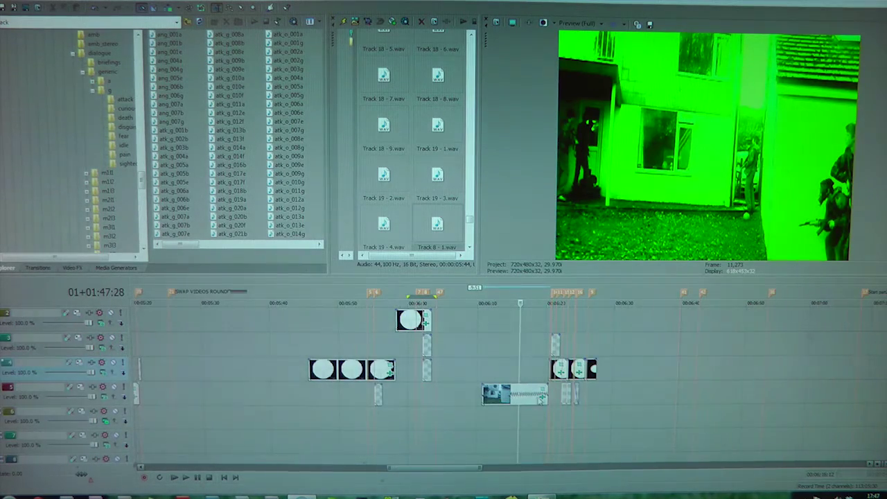
{"action": "left_click", "coordinate": [541, 398]}
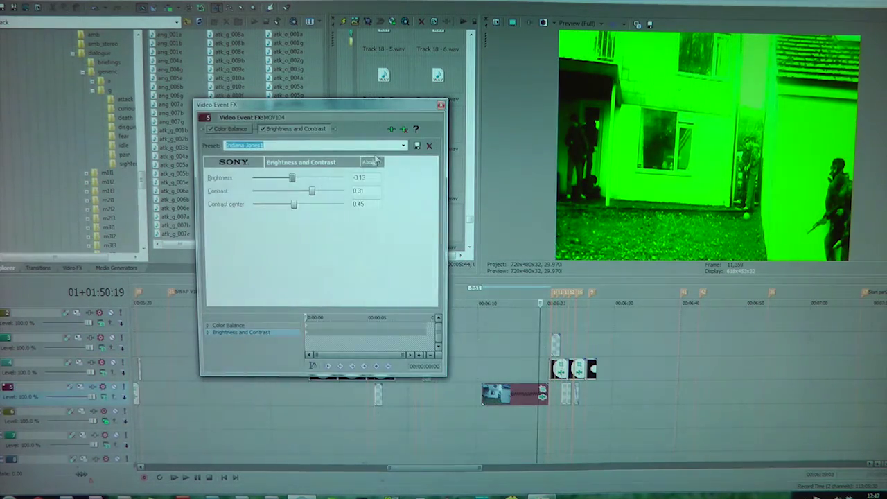
{"action": "left_click", "coordinate": [403, 129]}
{"action": "left_click", "coordinate": [404, 129]}
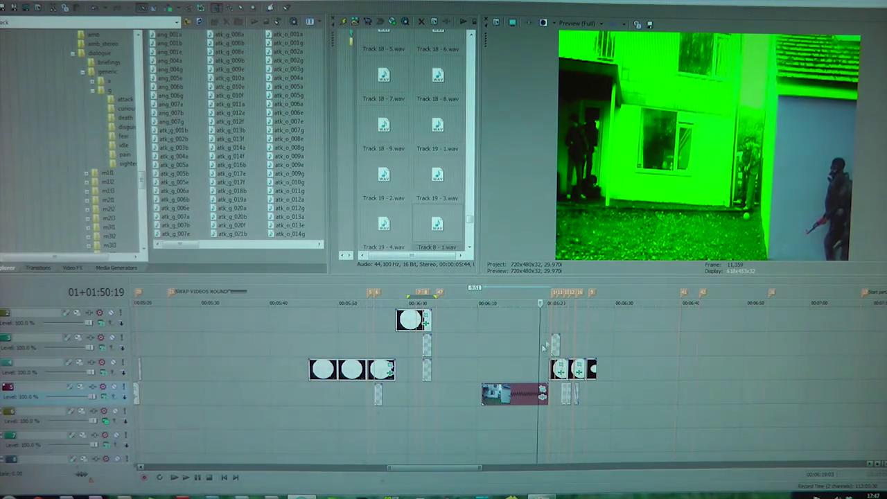
- Open the Event Pan/Crop settings of the MOV104 clip and display its mask path around the white wall
{"action": "left_click", "coordinate": [543, 390]}
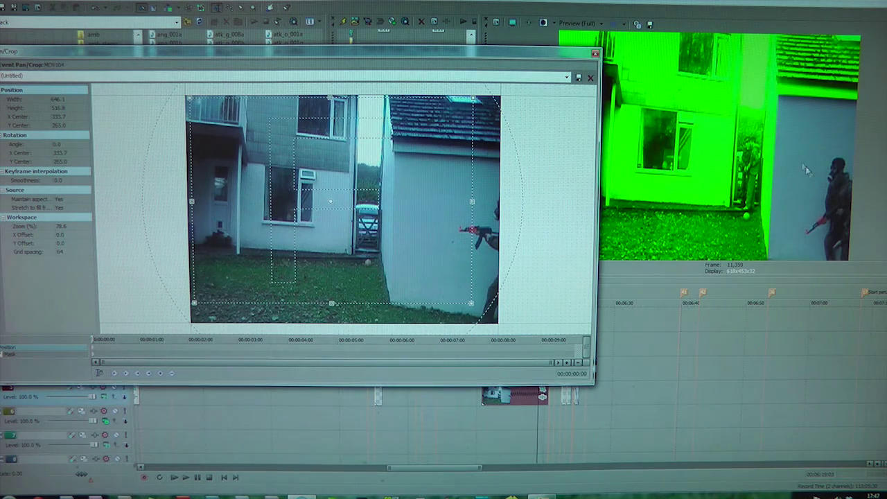
{"action": "left_click", "coordinate": [596, 54]}
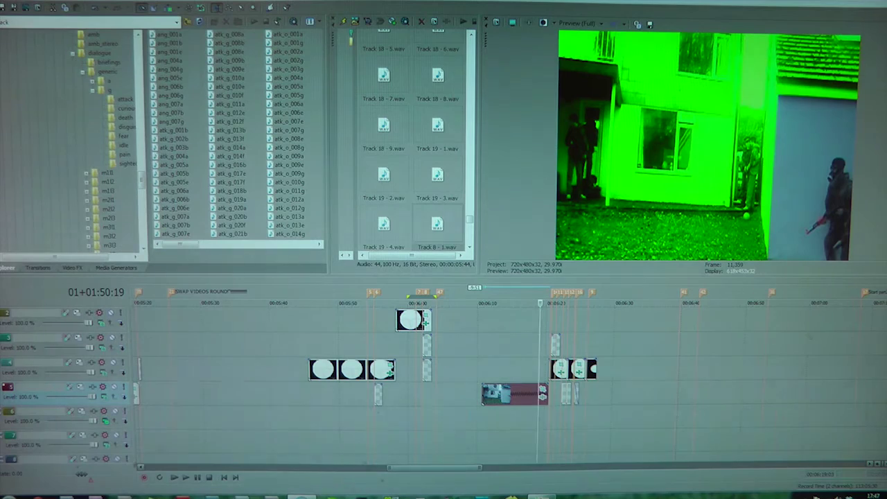
{"action": "left_click", "coordinate": [543, 391]}
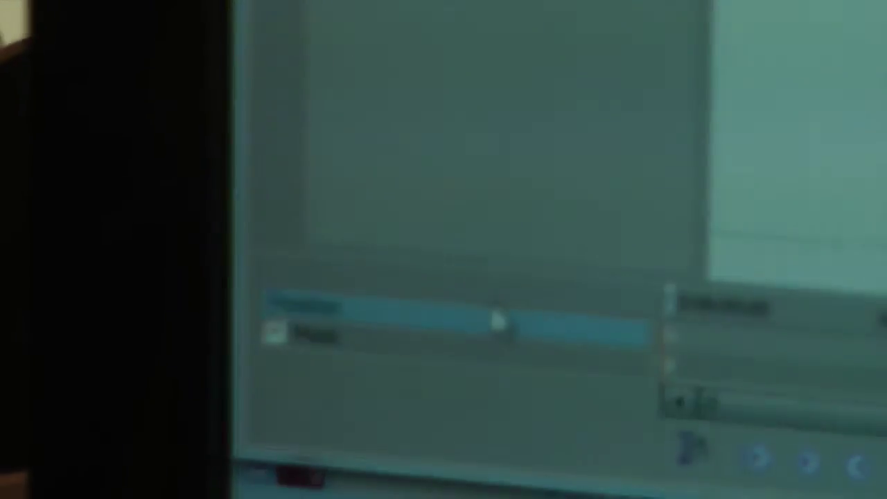
{"action": "left_click", "coordinate": [482, 338]}
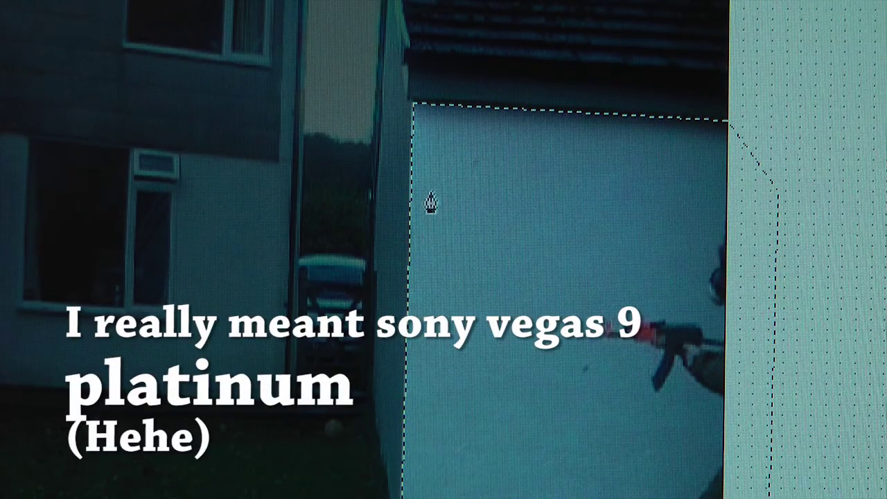
- Set the feather type of the MOV104 clip's wall mask path to Both and apply a small feather percentage
{"action": "key", "text": "ctrl+d"}
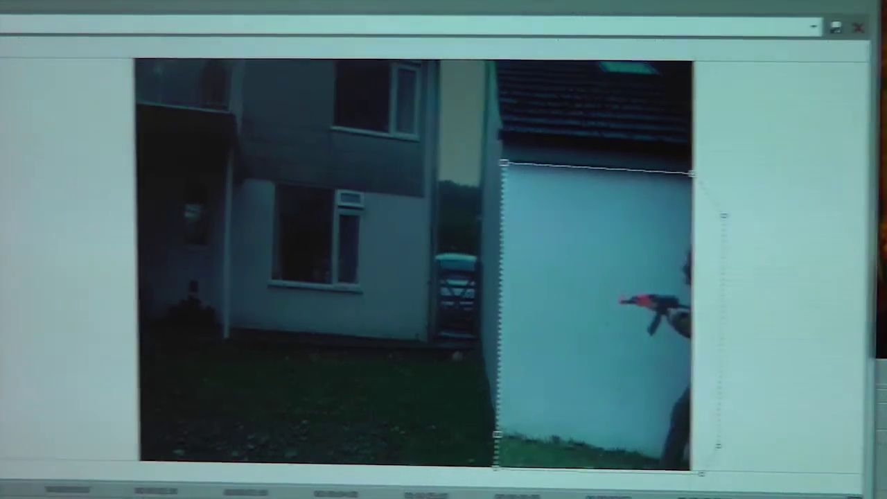
{"action": "left_click", "coordinate": [170, 153]}
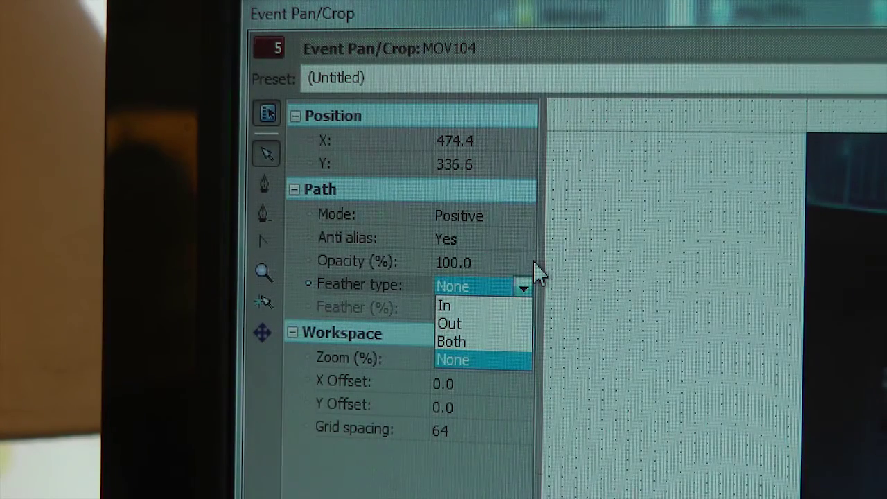
{"action": "left_click", "coordinate": [450, 342]}
{"action": "left_click", "coordinate": [477, 310]}
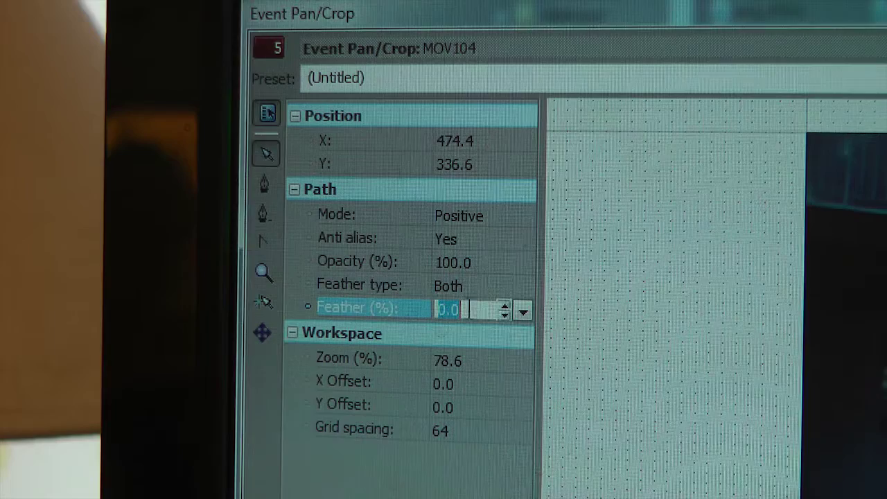
{"action": "left_click", "coordinate": [523, 314]}
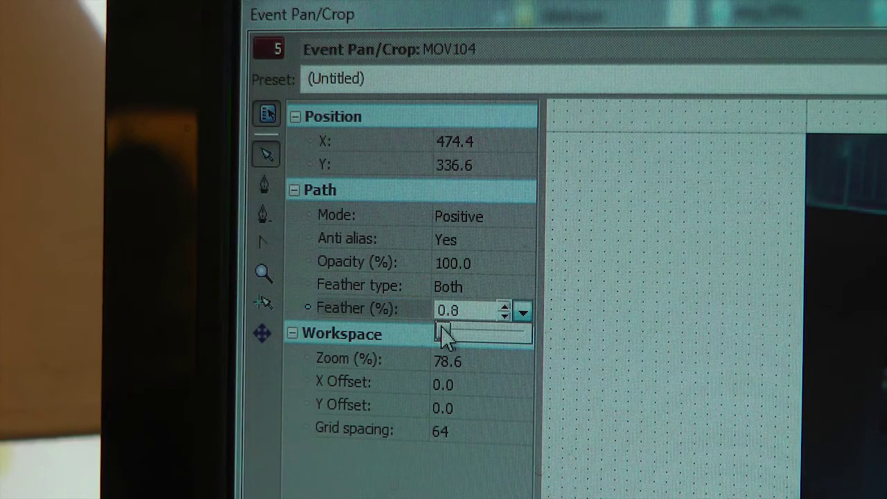
{"action": "left_click_drag", "start_coordinate": [443, 337], "coordinate": [459, 337]}
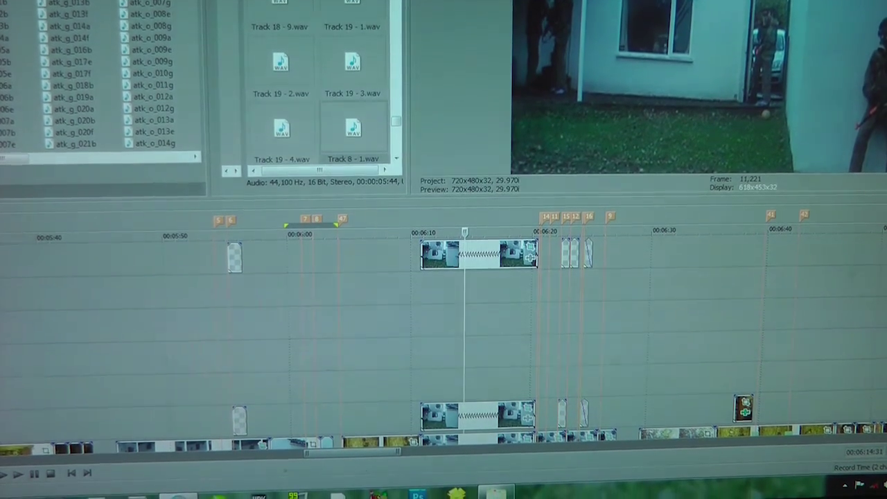
- Select the stacked house-shot clips in turn and preview the composited soldiers between about 00:06:14 and 00:06:17
{"action": "left_click", "coordinate": [492, 255]}
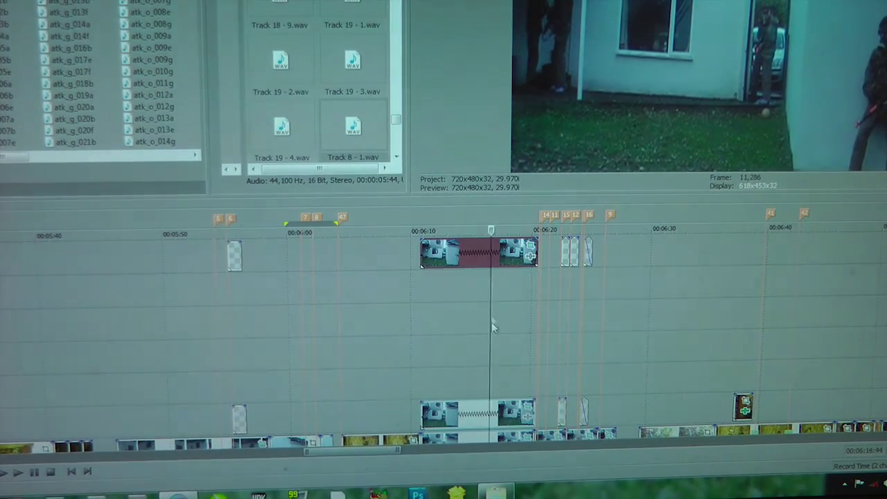
{"action": "left_click", "coordinate": [506, 415]}
{"action": "left_click", "coordinate": [493, 414]}
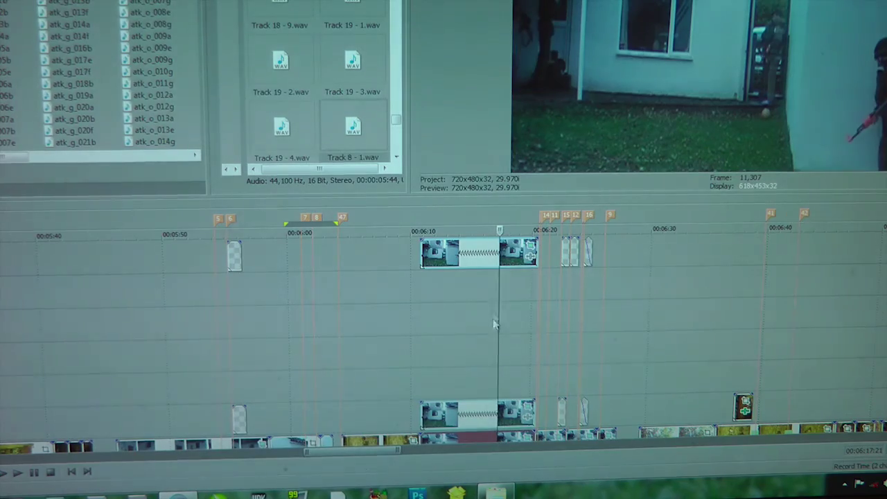